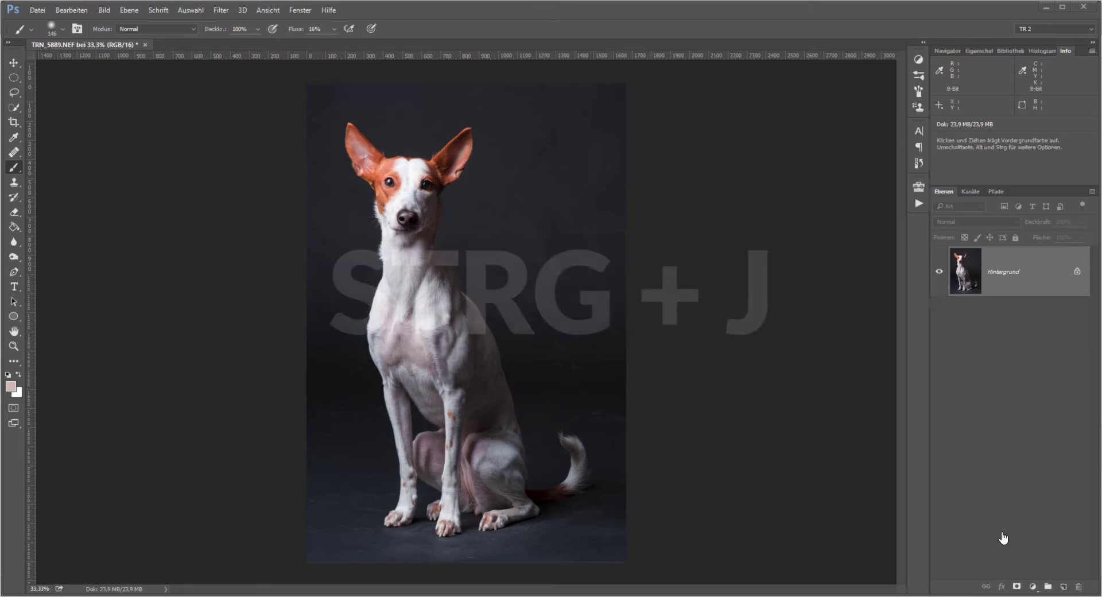
- Duplicate the Hintergrund layer with Ctrl+J and apply Filter > Verflüssigen to the copy
left_click(1000, 282)
key("ctrl+j")
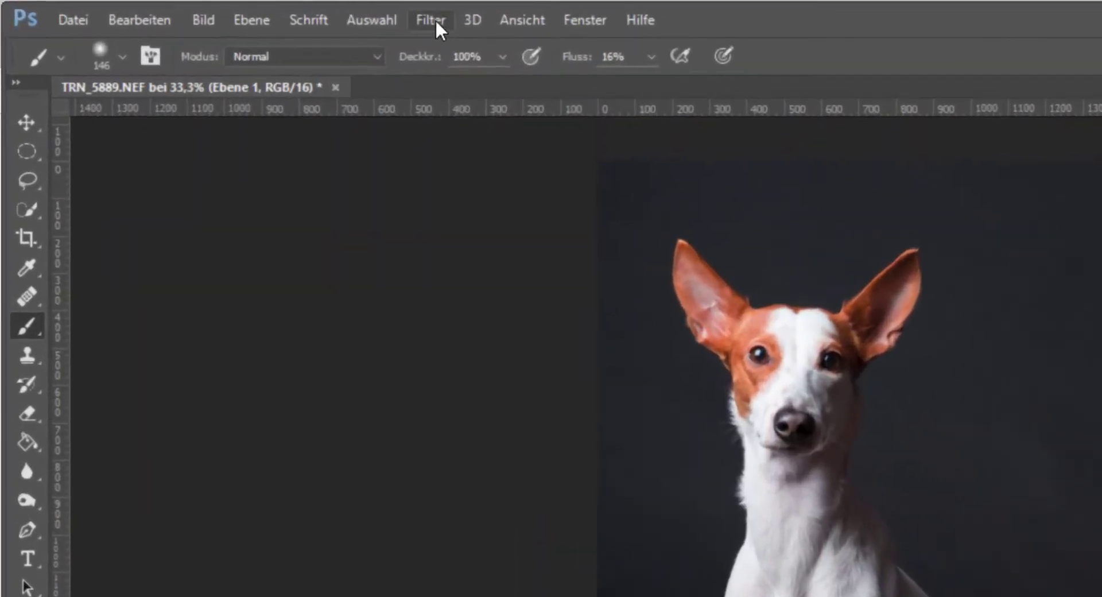
left_click(222, 11)
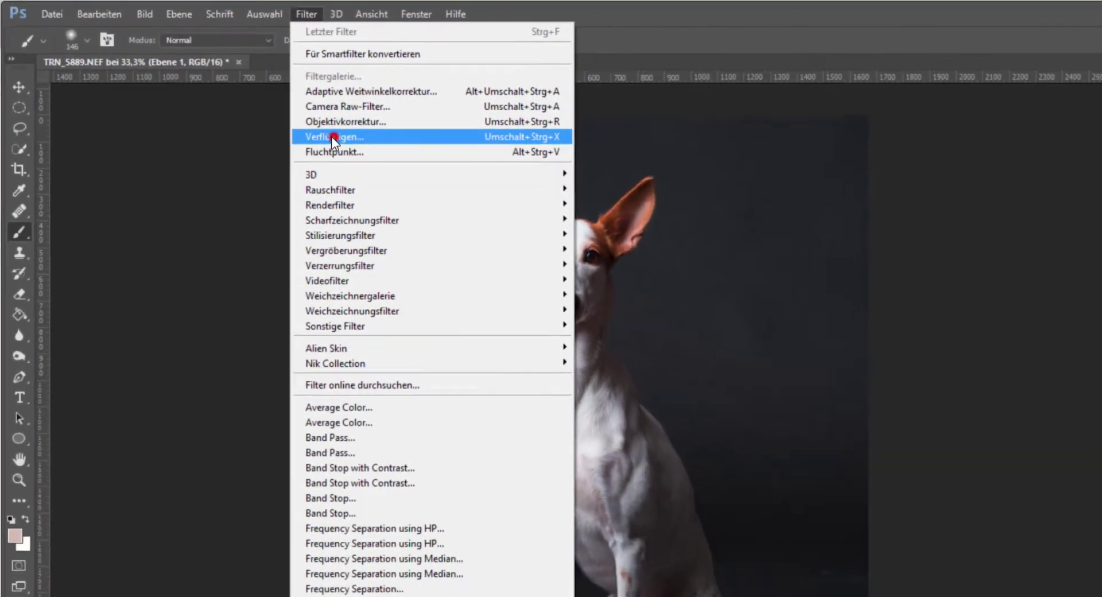
left_click(538, 207)
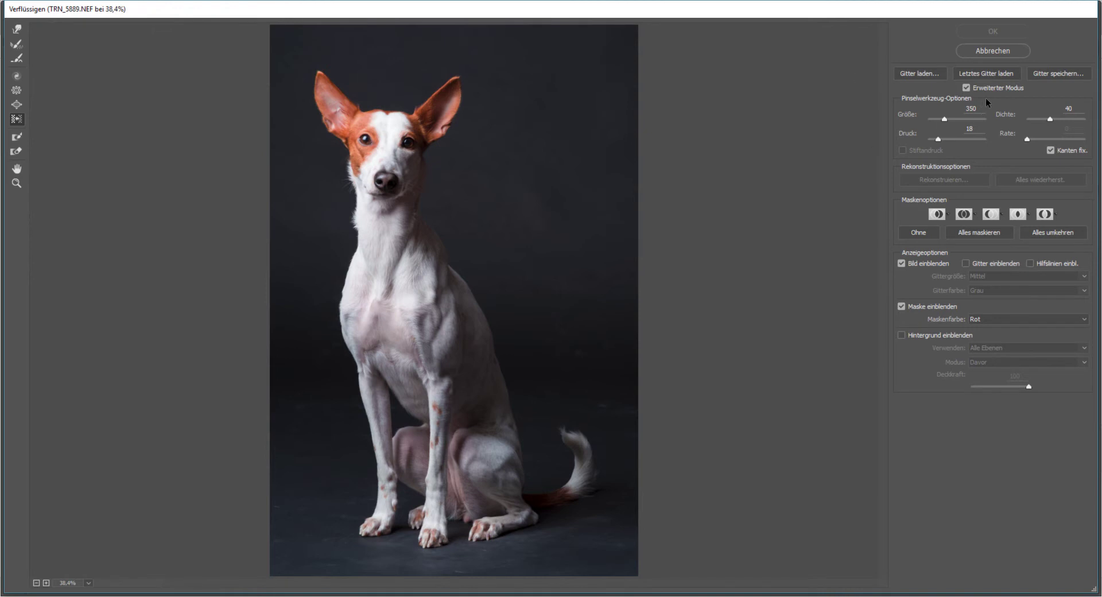
left_click(966, 88)
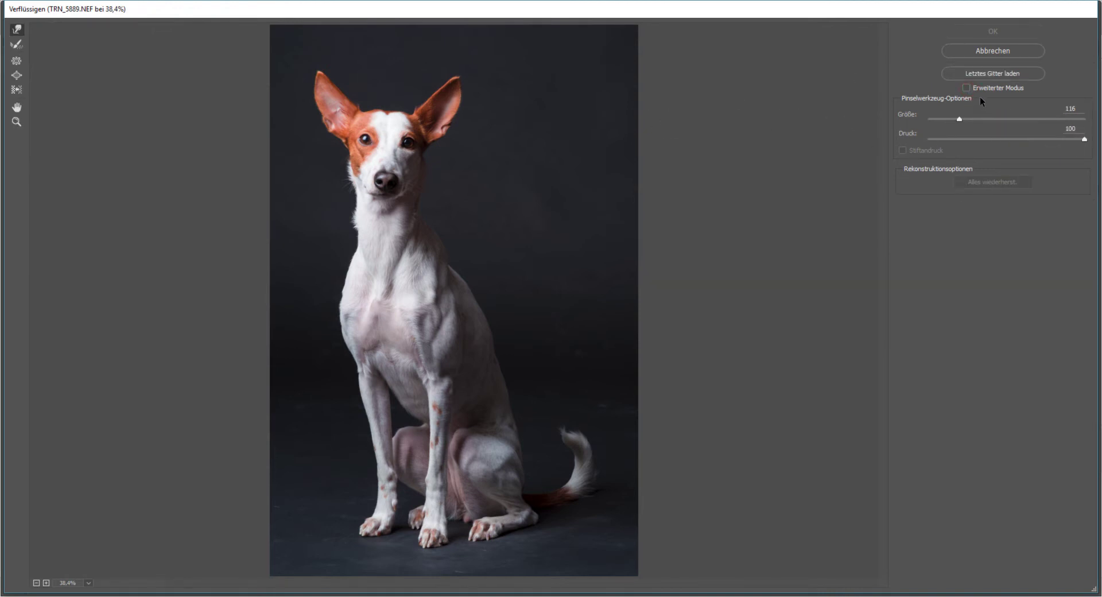
left_click(966, 88)
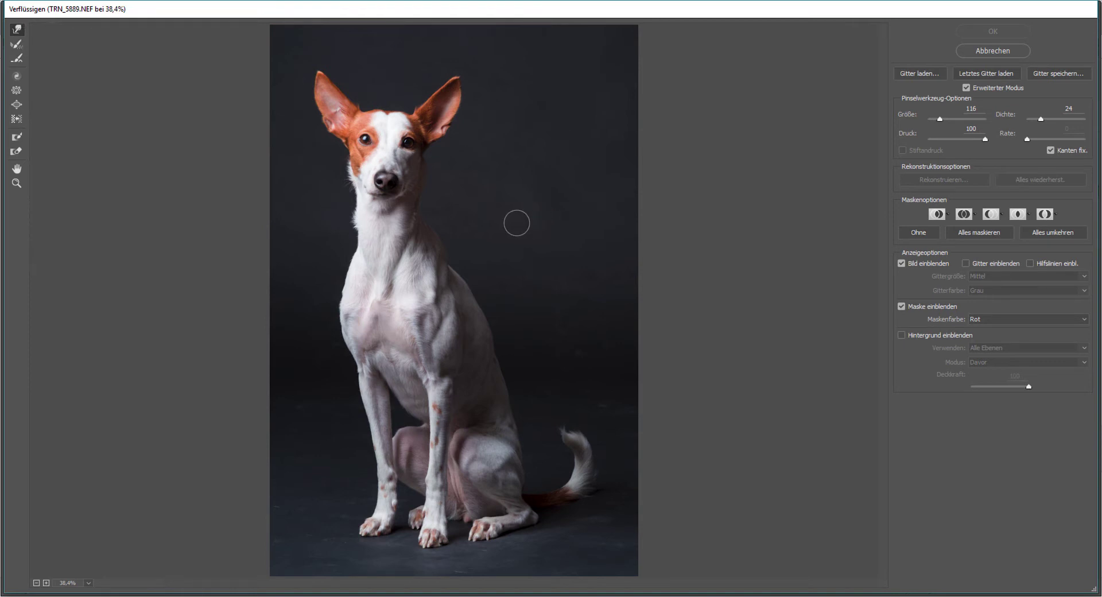
- Zoom in to 100% and pan to the dog's head and ears
scroll(516, 223, "up", 1)
scroll(516, 222, "up", 1)
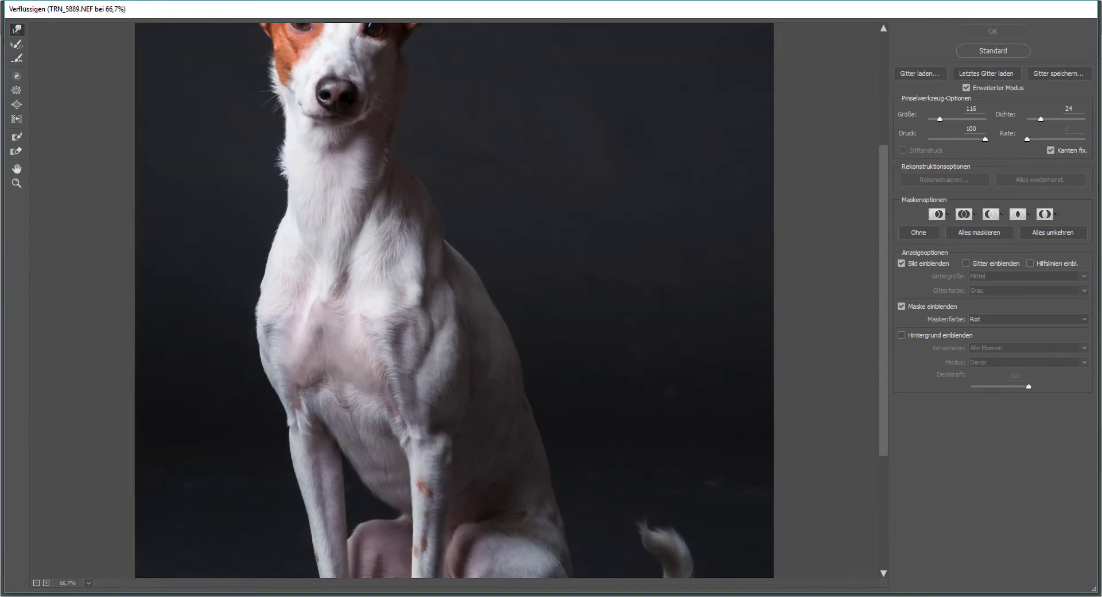
scroll(517, 223, "up", 1)
left_click_drag(423, 103, 531, 315)
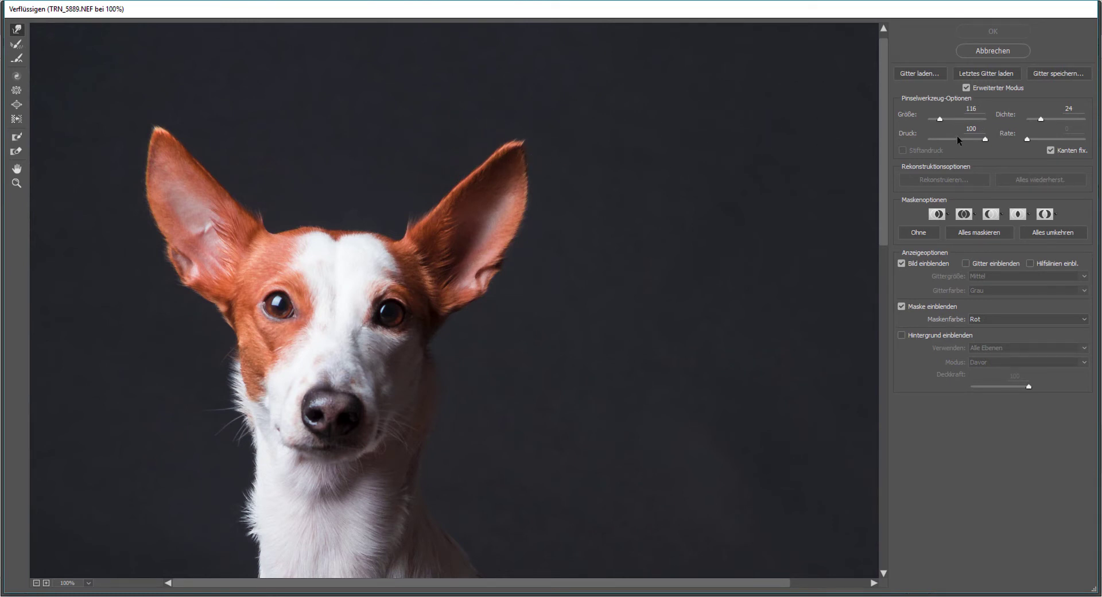
- Enlarge the brush, set Druck to 100 and warp the right ear sideways
mouse_move(521, 150)
left_mouse_down()
mouse_move(597, 155)
mouse_move(529, 145)
mouse_move(588, 153)
left_mouse_up()
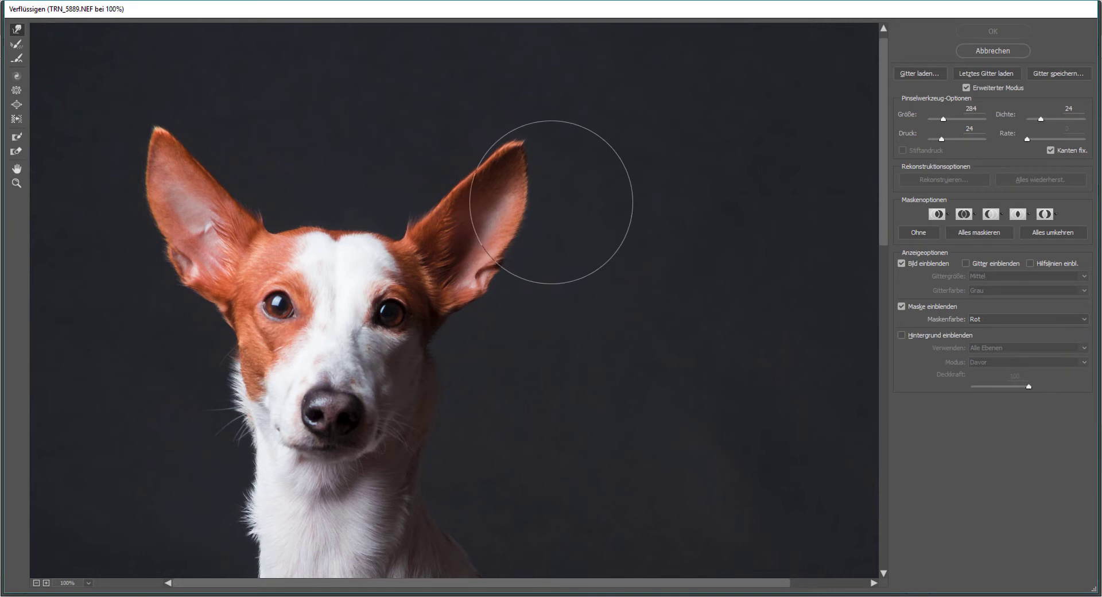
left_click(942, 139)
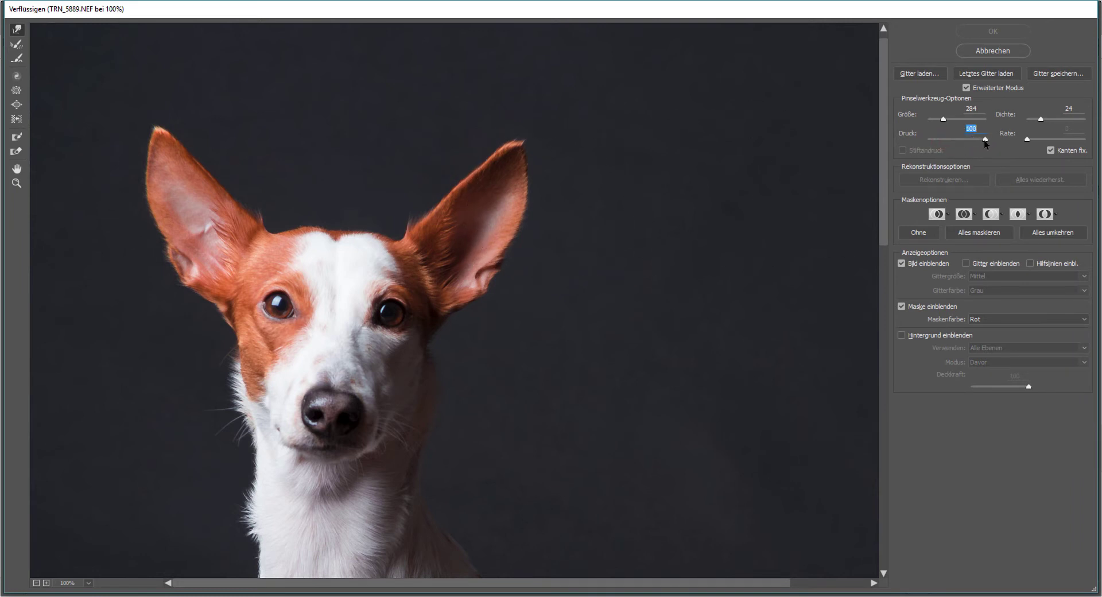
left_click(552, 219)
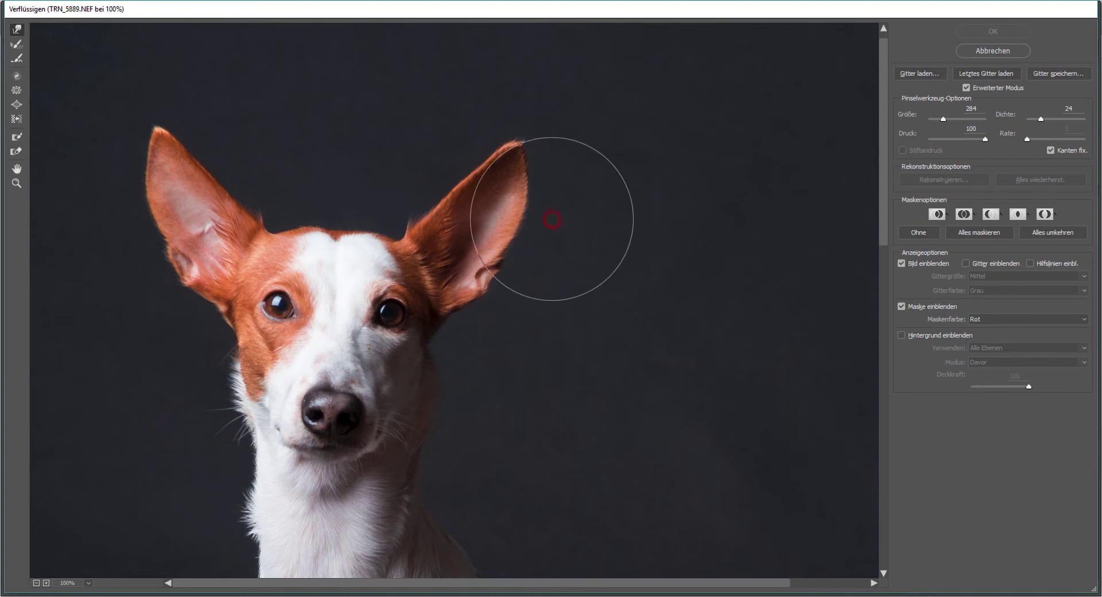
mouse_move(552, 219)
left_mouse_down()
mouse_move(486, 215)
mouse_move(447, 192)
mouse_move(374, 180)
mouse_move(256, 123)
mouse_move(267, 148)
left_mouse_up()
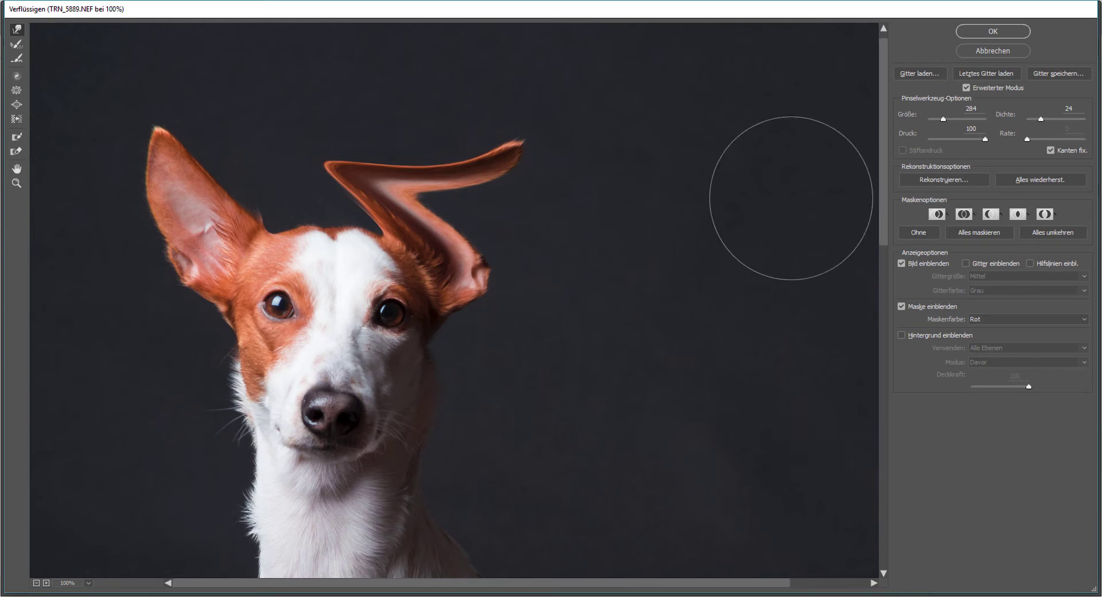
- Restore the ear to its original shape and scroll down to the chest
left_click(1022, 180)
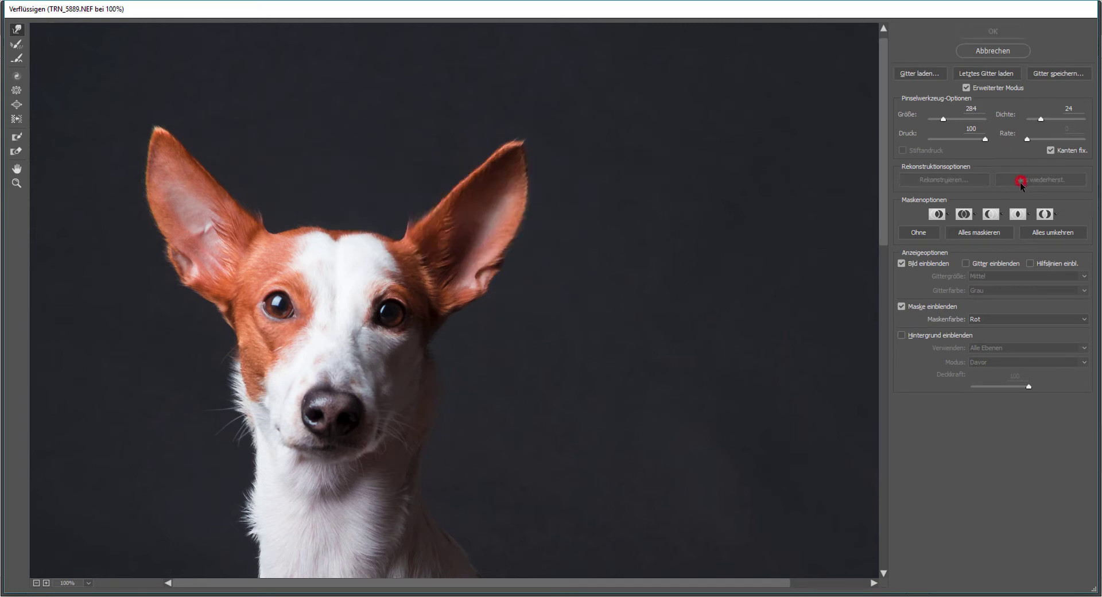
left_click_drag(884, 120, 871, 242)
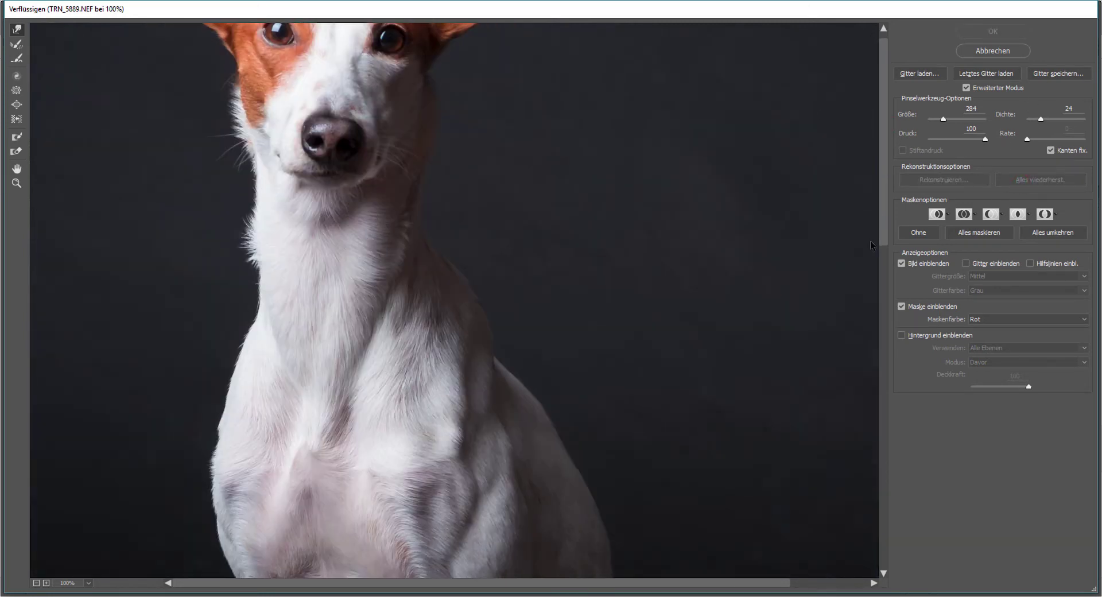
scroll(871, 242, "down", 2)
scroll(870, 242, "down", 3)
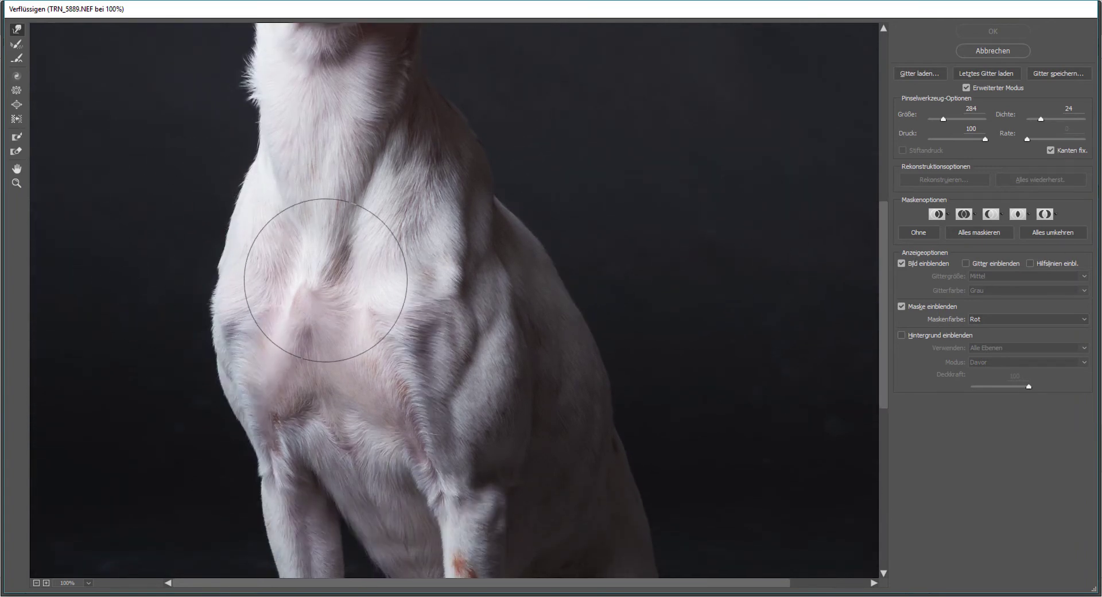
- Shrink the brush to 94, set Druck 20 and push the chest edge inward
left_click_drag(324, 279, 231, 271)
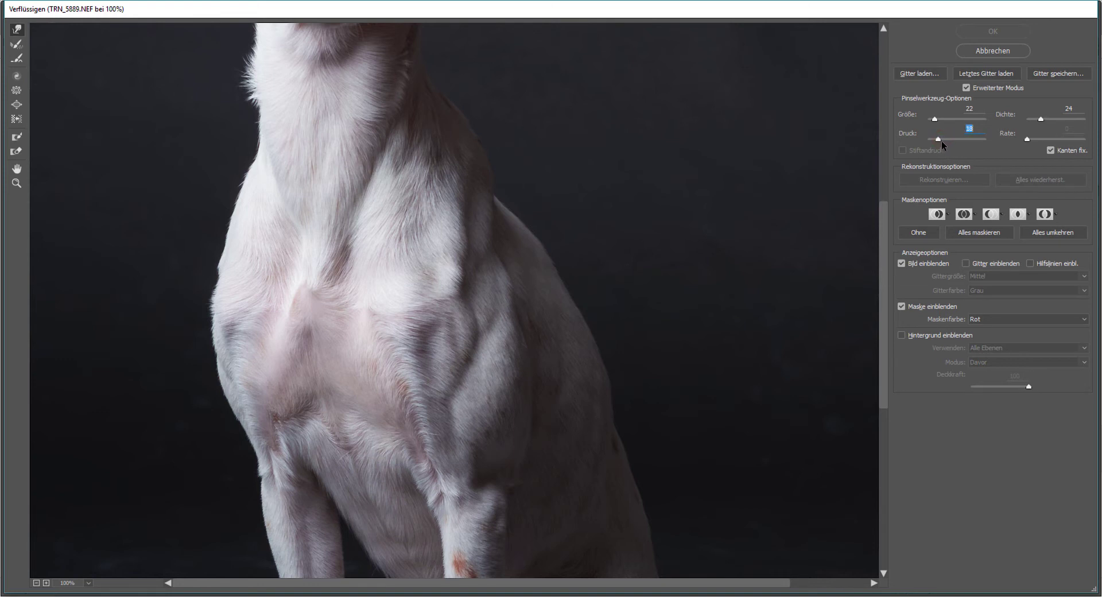
left_click(939, 139)
left_click_drag(219, 269, 216, 265)
left_click_drag(220, 280, 221, 280)
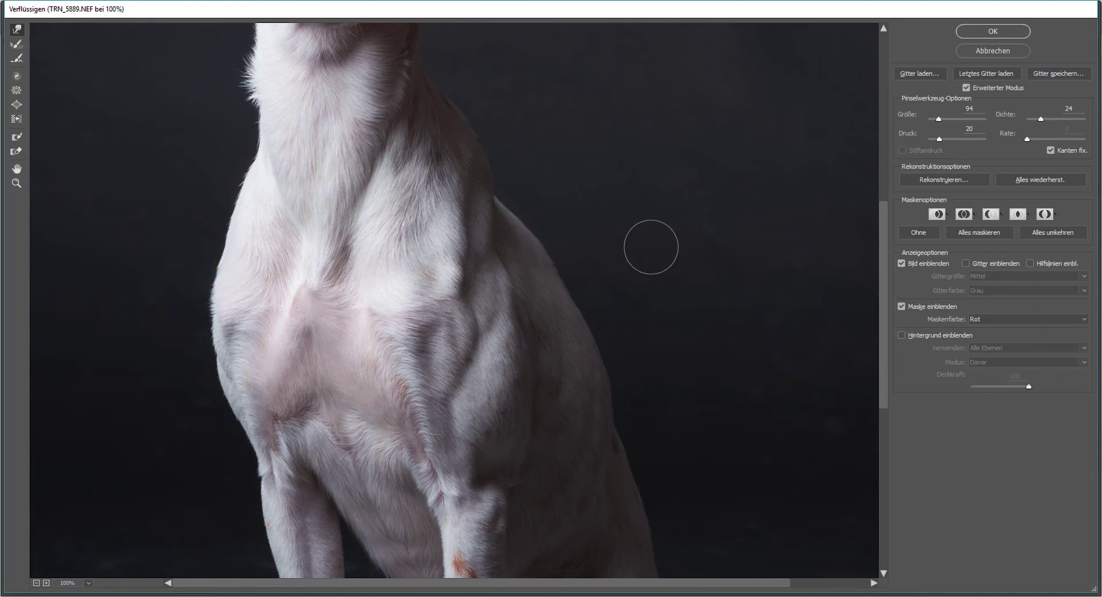
- Show the background behind the preview, move up to the ears and slightly warp the right ear tip
key("h")
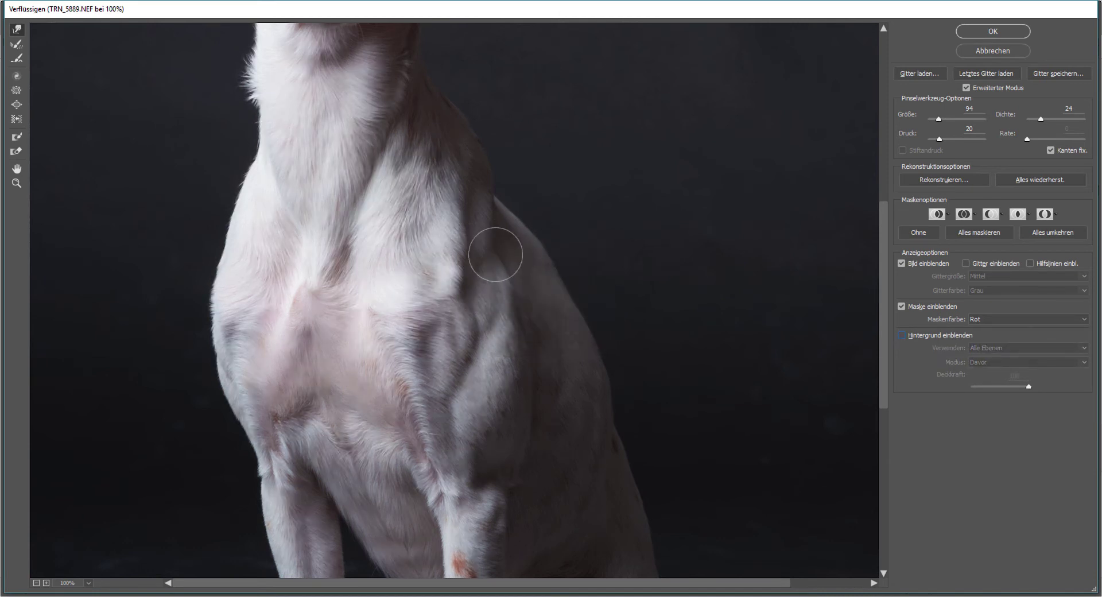
left_click(536, 169)
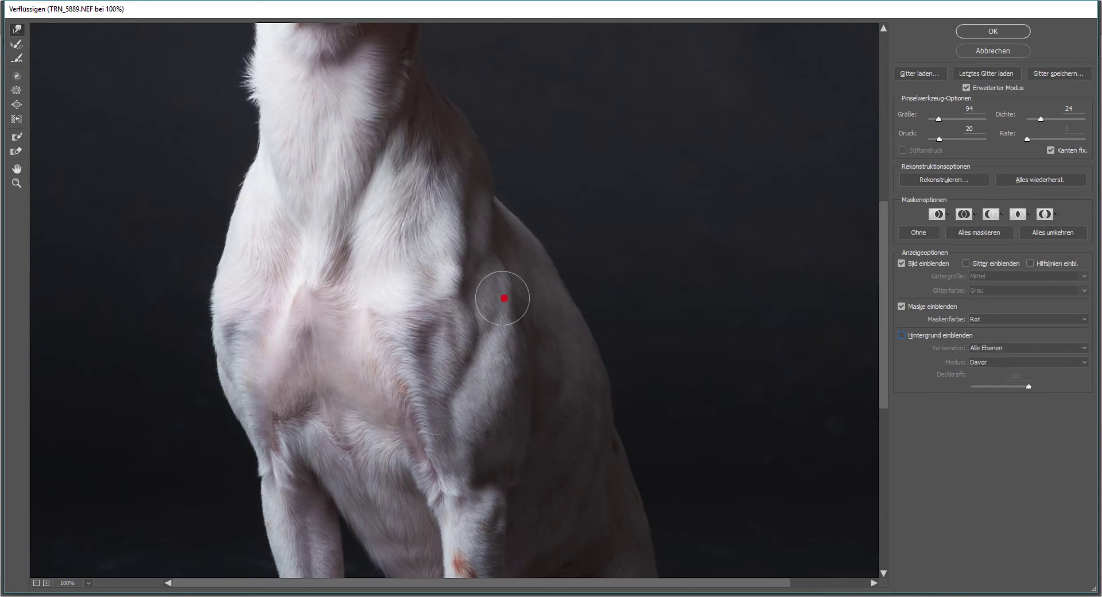
scroll(540, 343, "up", 3)
scroll(540, 343, "up", 5)
scroll(544, 209, "up", 3)
left_click_drag(544, 209, 621, 276)
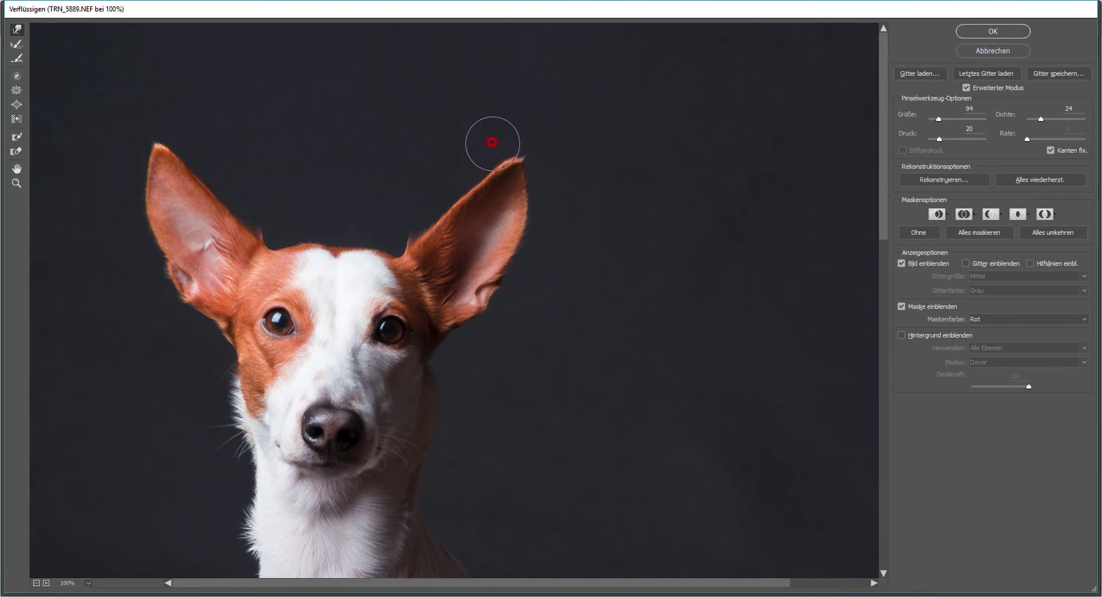
left_click_drag(492, 142, 502, 159)
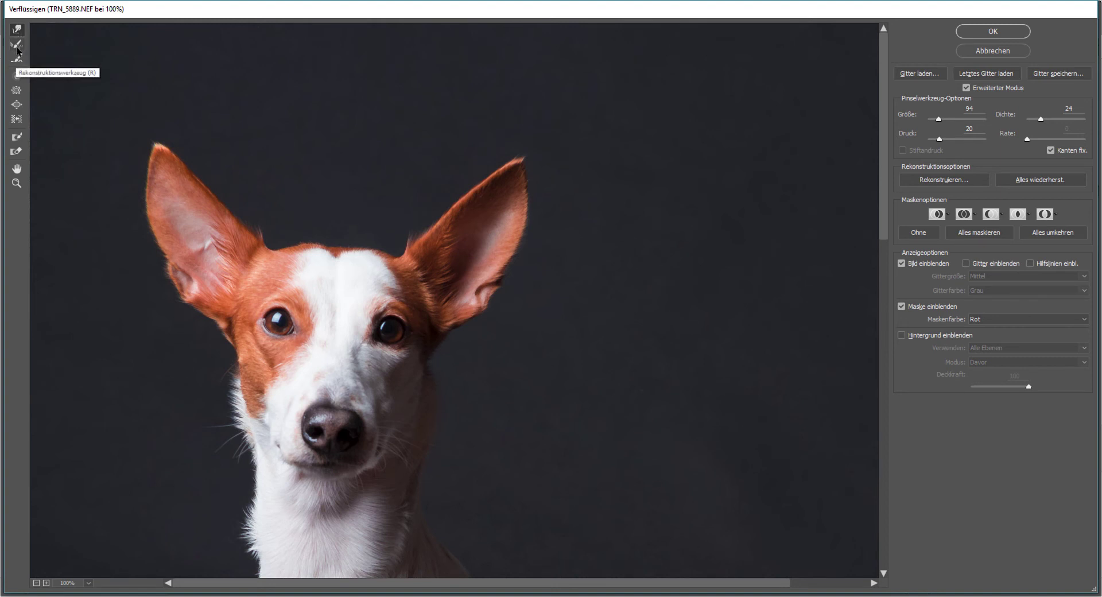
- Reconstruct the ear tip, bend it into a hook and brush it back, then restore everything
left_click(17, 49)
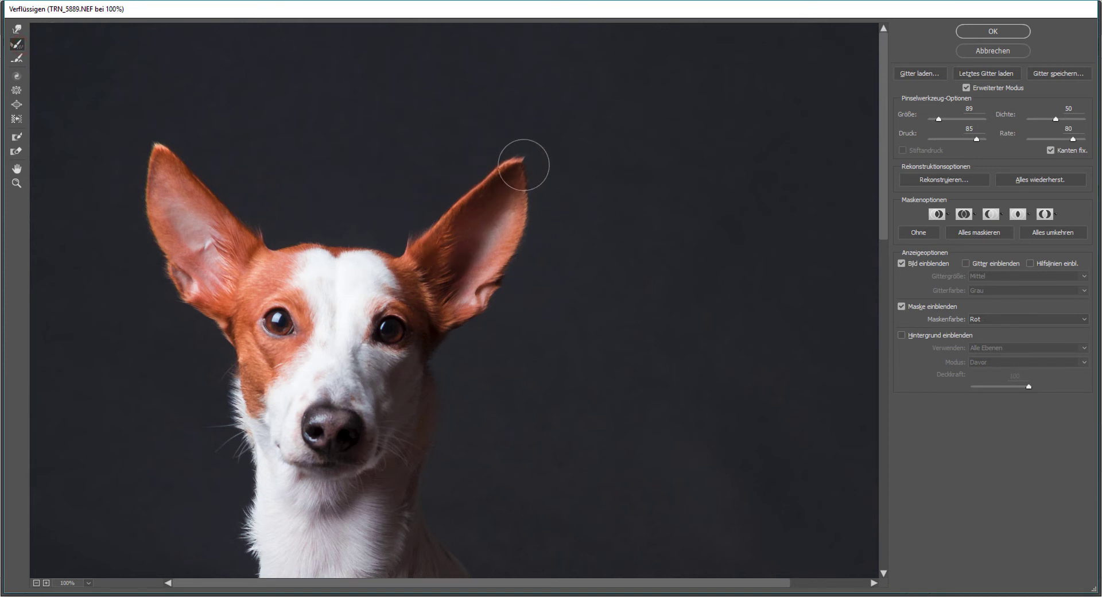
left_click_drag(523, 165, 517, 159)
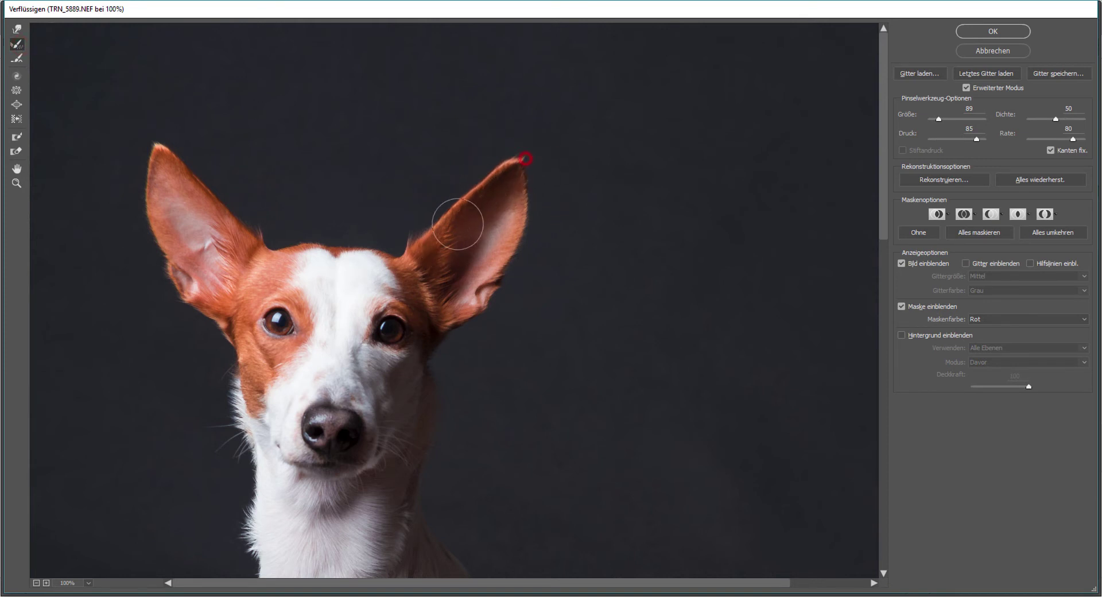
left_click(16, 28)
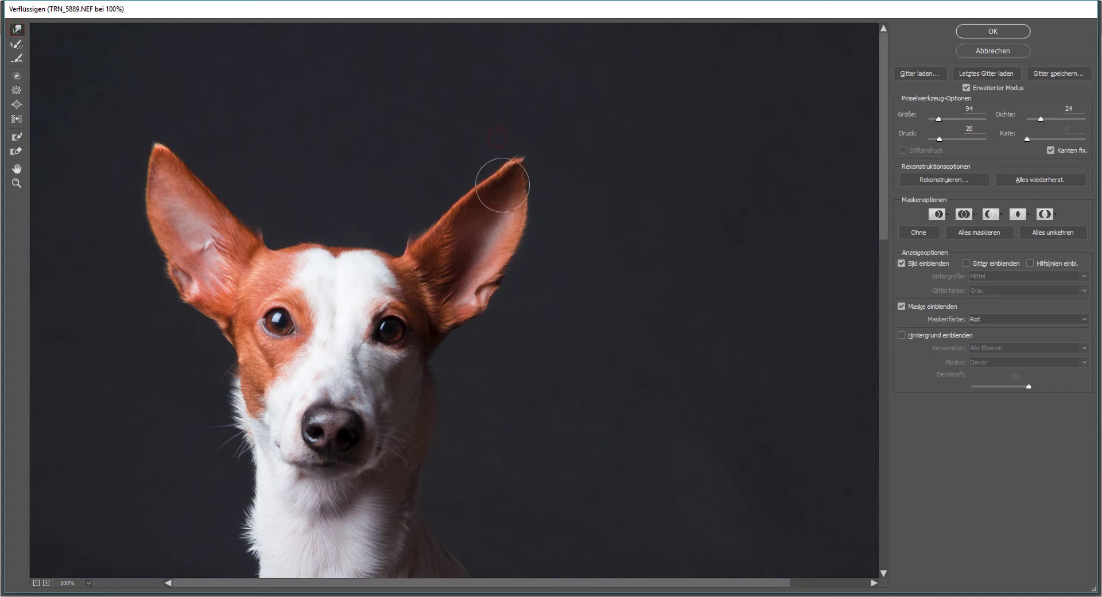
left_click_drag(502, 185, 485, 163)
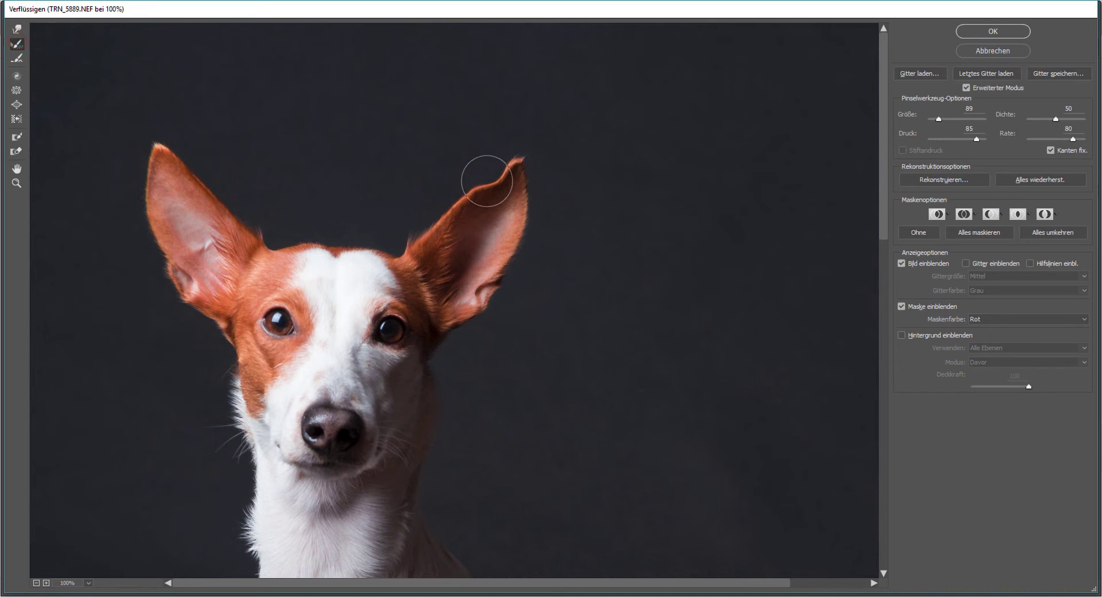
mouse_move(485, 177)
left_mouse_down()
mouse_move(496, 179)
mouse_move(487, 172)
left_mouse_up()
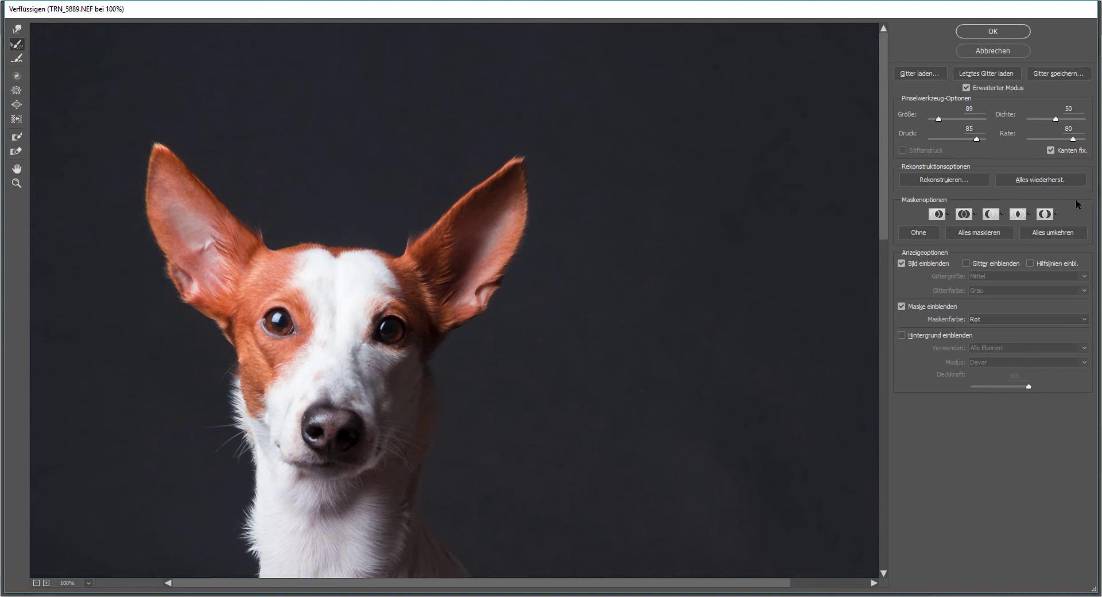
left_click(1063, 181)
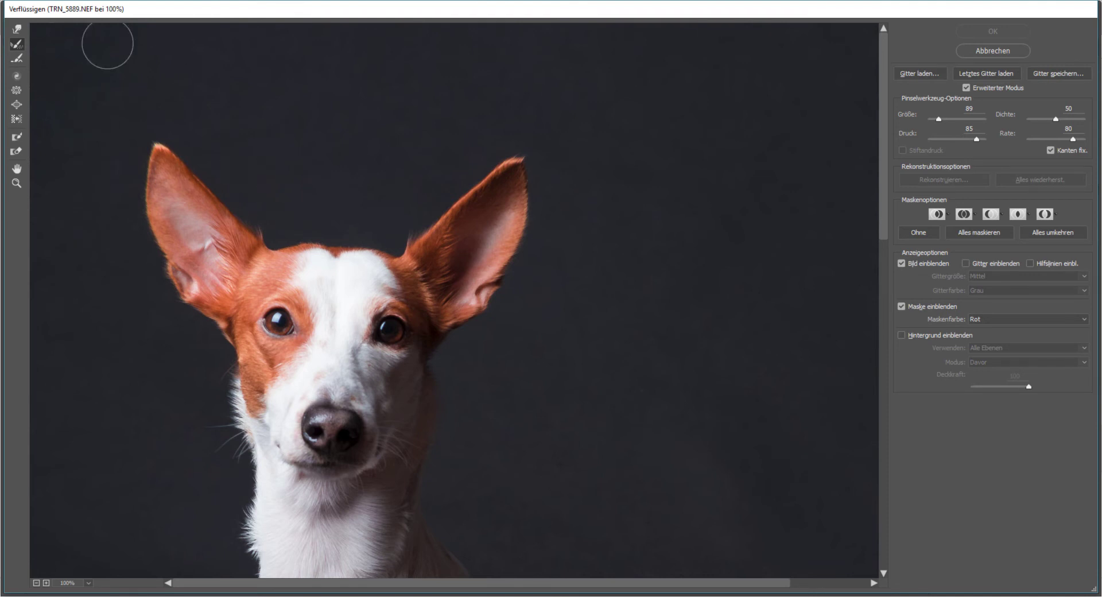
- Warp the right ear base, smooth it with Glätten, restore all, and select the Twirl tool
mouse_move(388, 199)
left_mouse_down()
mouse_move(399, 229)
mouse_move(361, 199)
left_mouse_up()
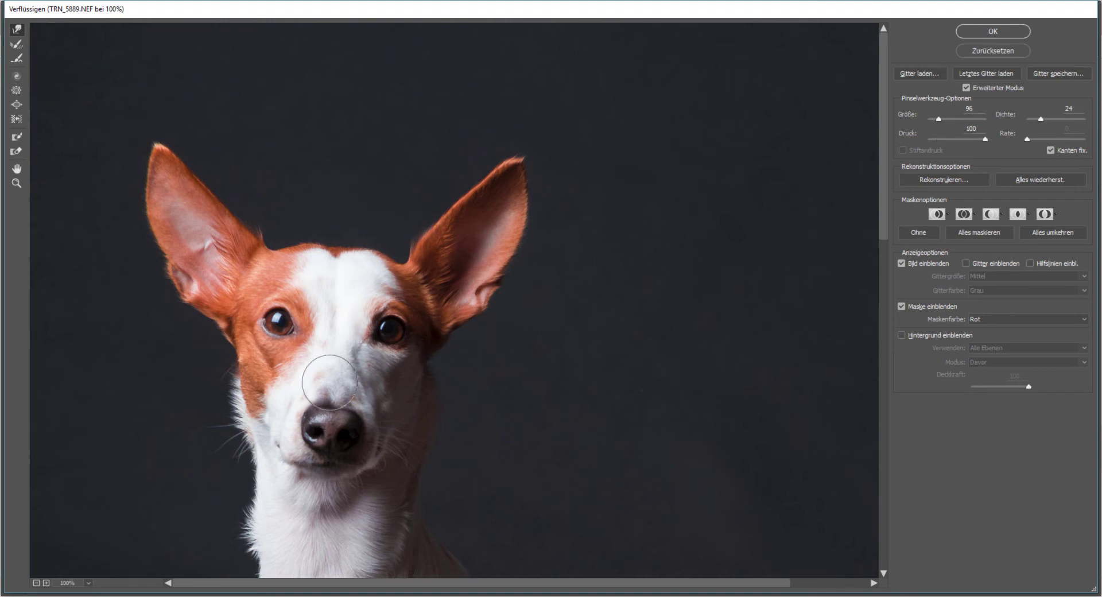
left_click_drag(388, 207, 465, 356)
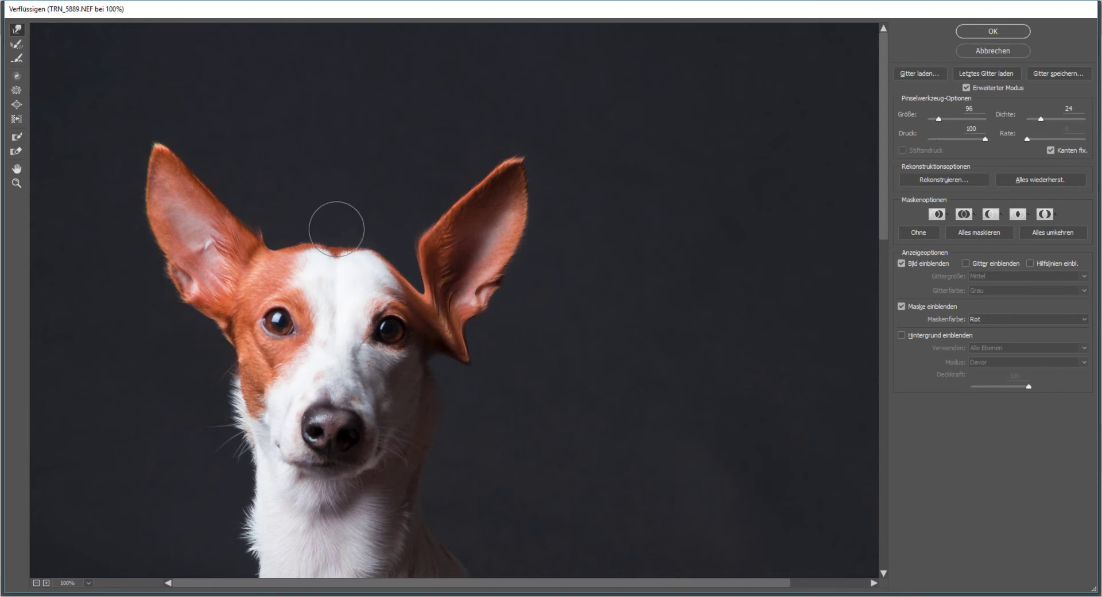
left_click(17, 58)
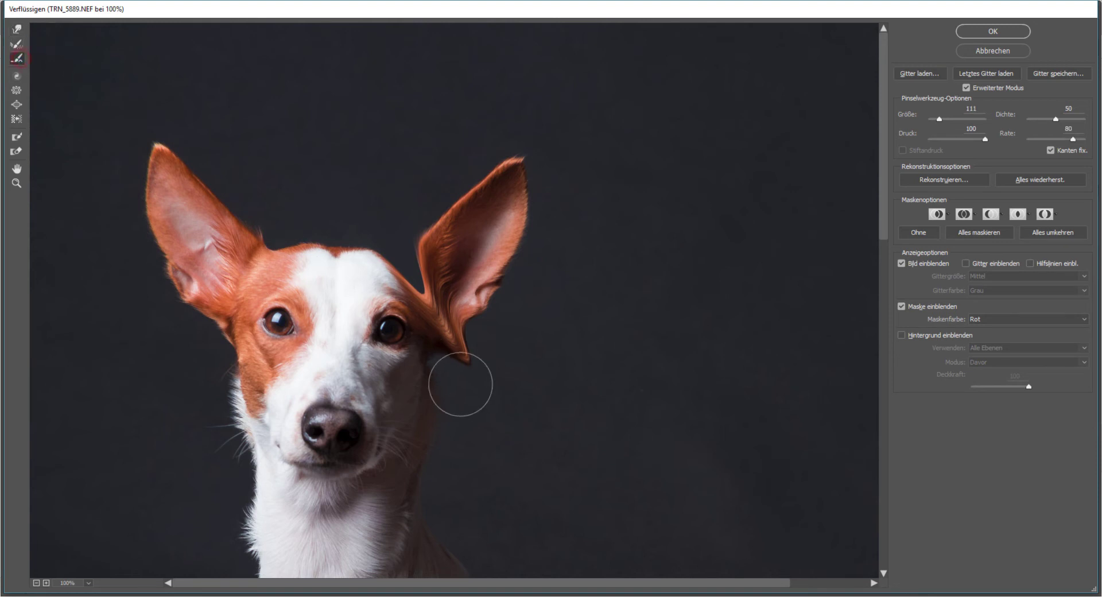
mouse_move(484, 386)
left_mouse_down()
mouse_move(455, 319)
mouse_move(401, 264)
left_mouse_up()
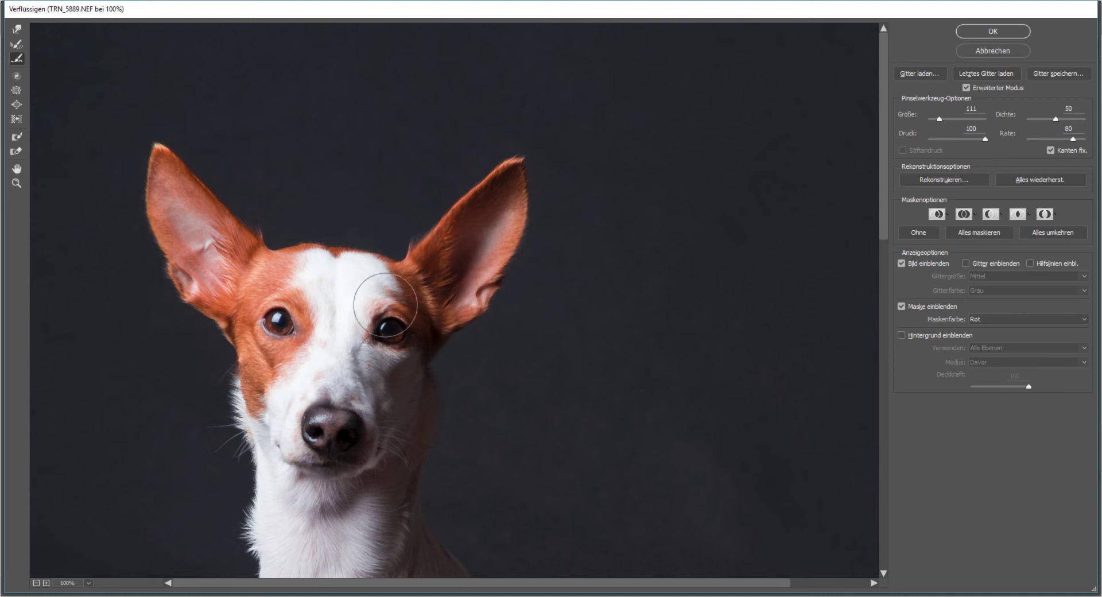
left_click_drag(440, 244, 433, 244)
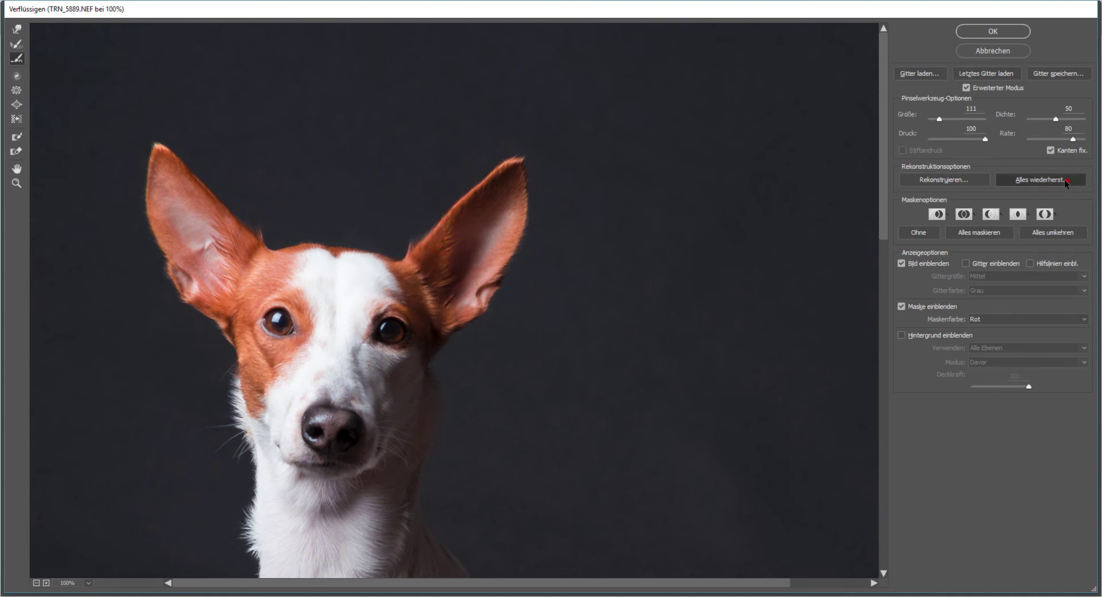
left_click(1065, 180)
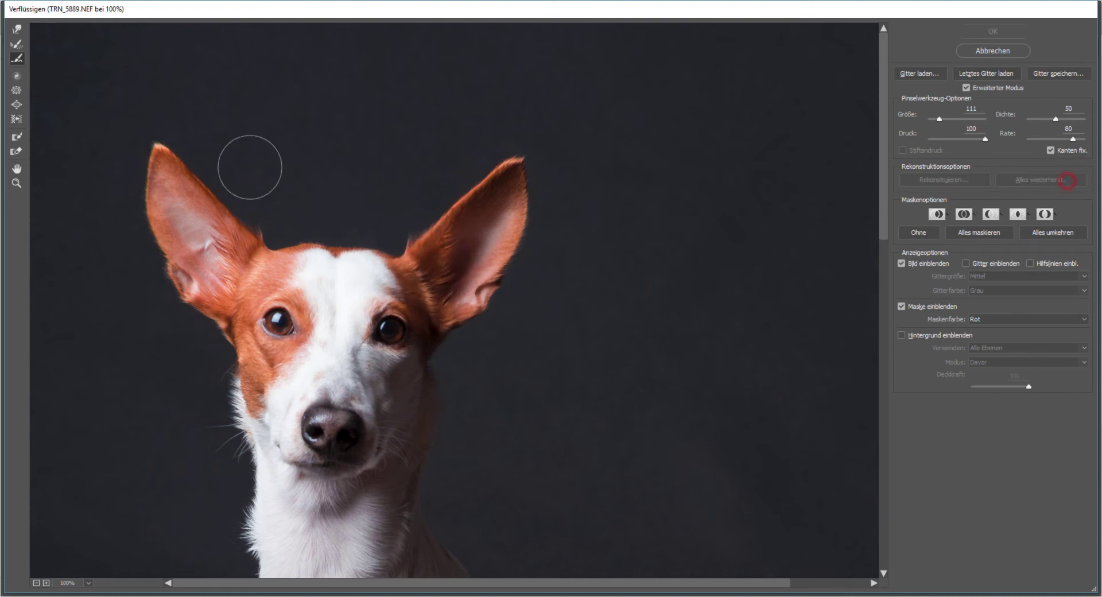
left_click(17, 78)
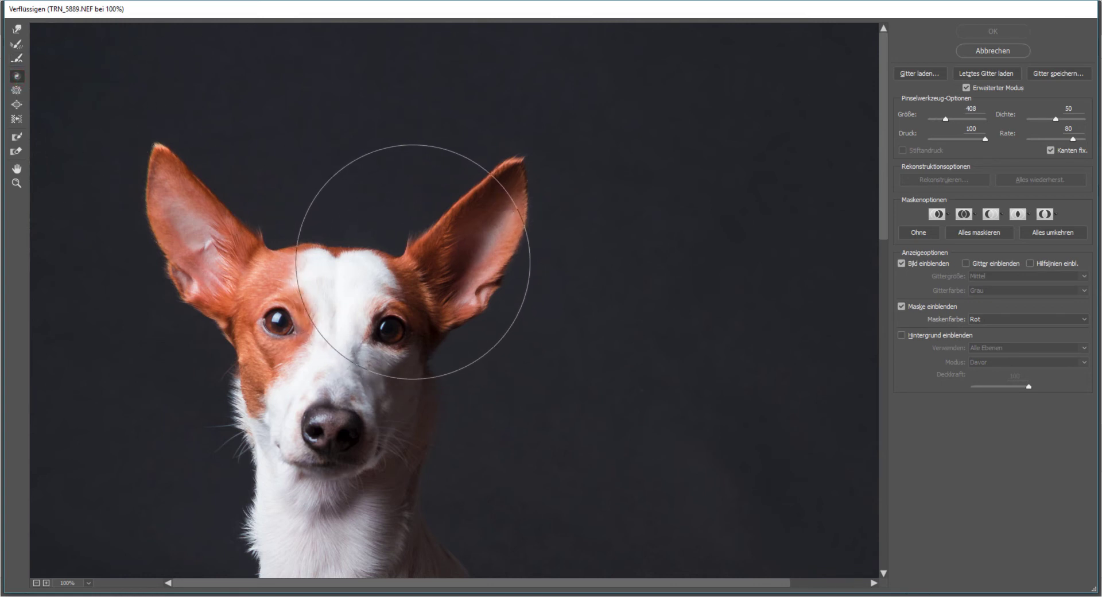
- Zoom out to 66.7%, twirl the fur around the eyes, then restore the image
key("ctrl+minus")
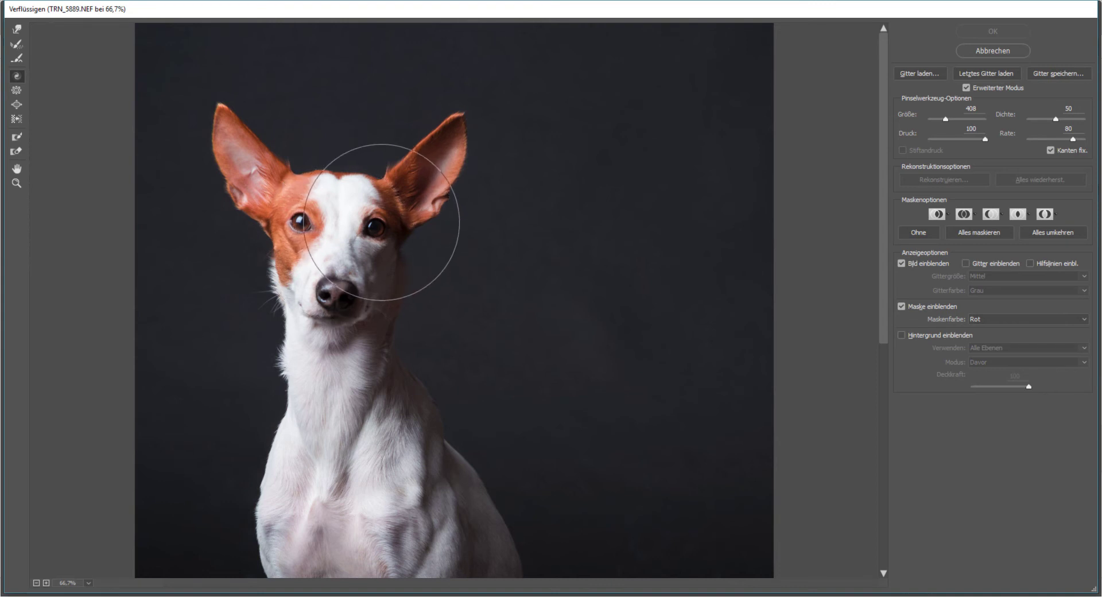
mouse_move(380, 221)
left_mouse_down()
mouse_move(306, 222)
mouse_move(385, 221)
left_mouse_up()
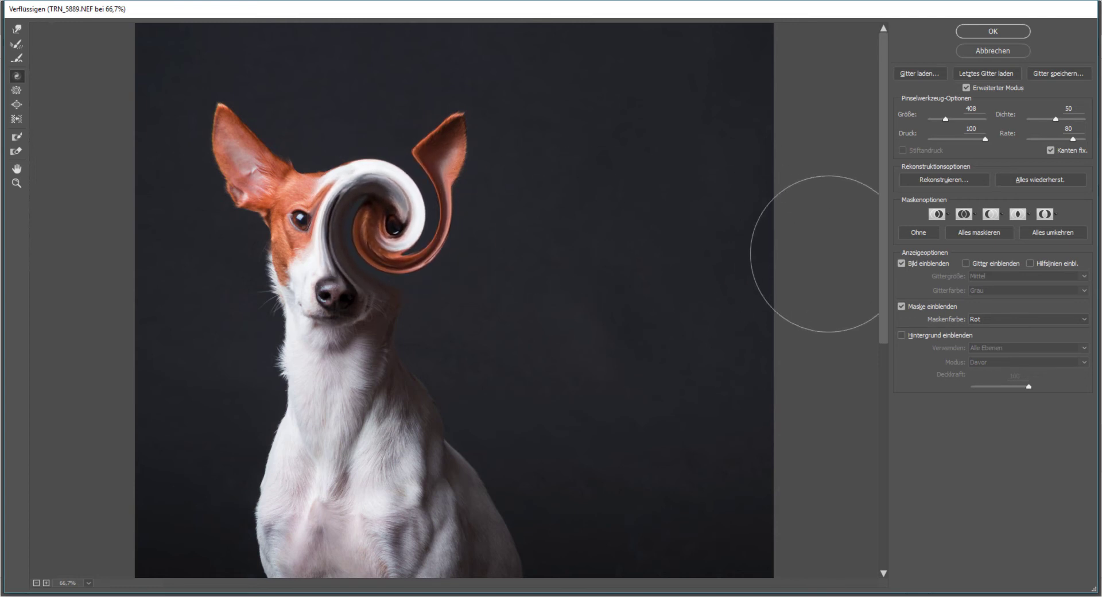
left_click(1036, 179)
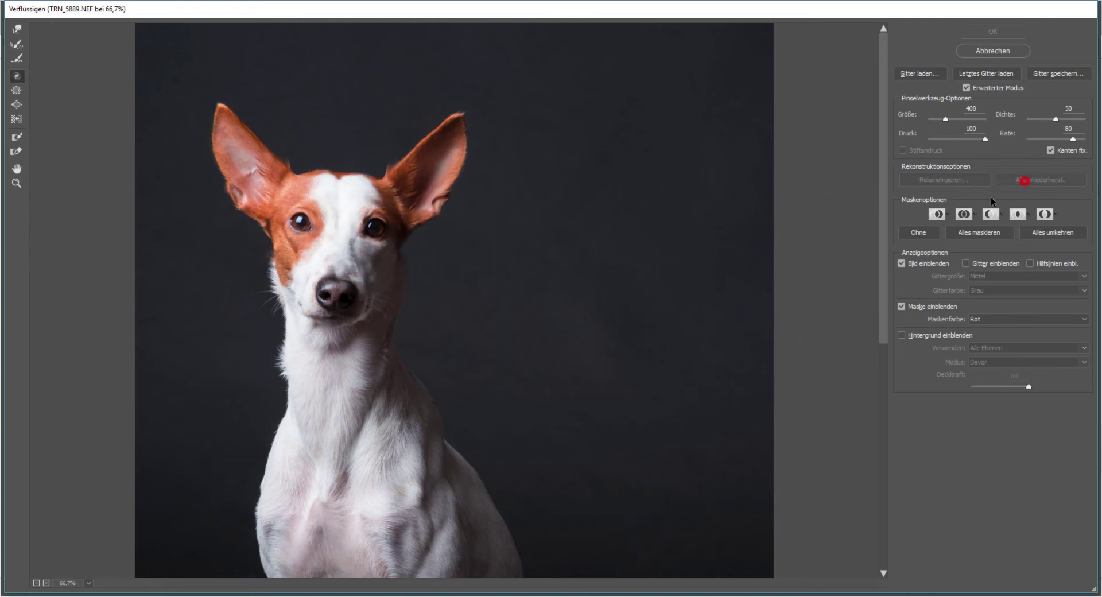
- Pinch the neck, chest and face near the eye with the Pucker tool, then restore all
left_click(18, 90)
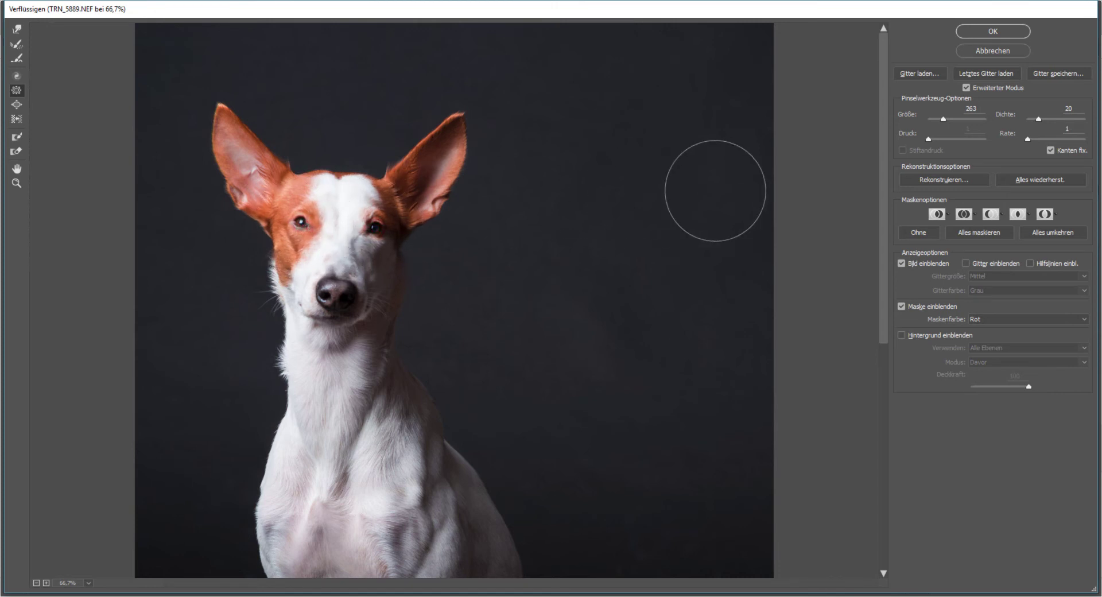
left_click_drag(882, 98, 882, 228)
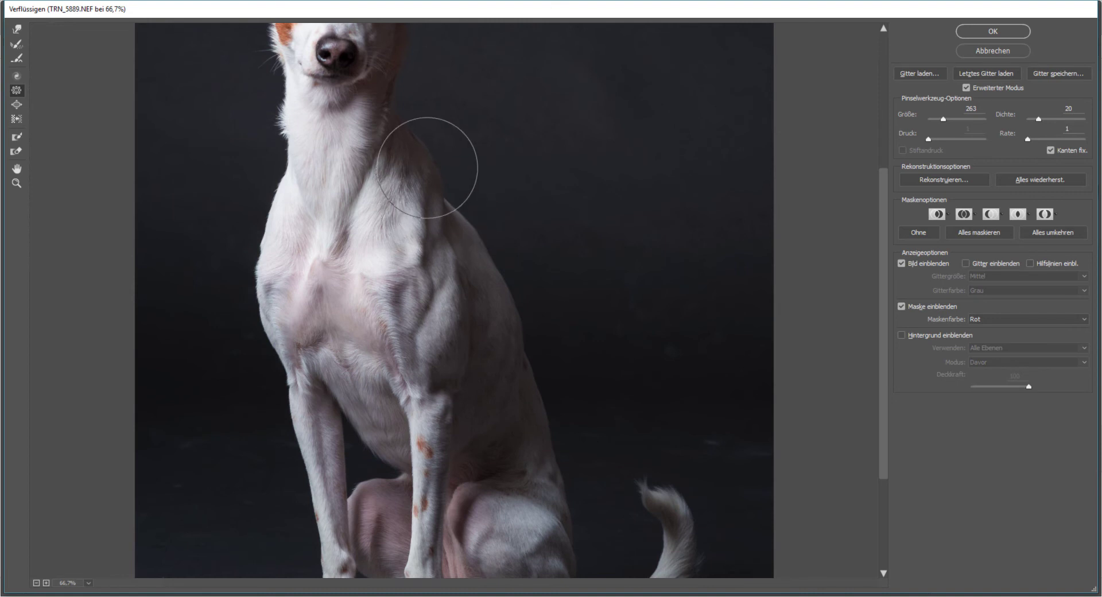
left_click_drag(432, 172, 411, 138)
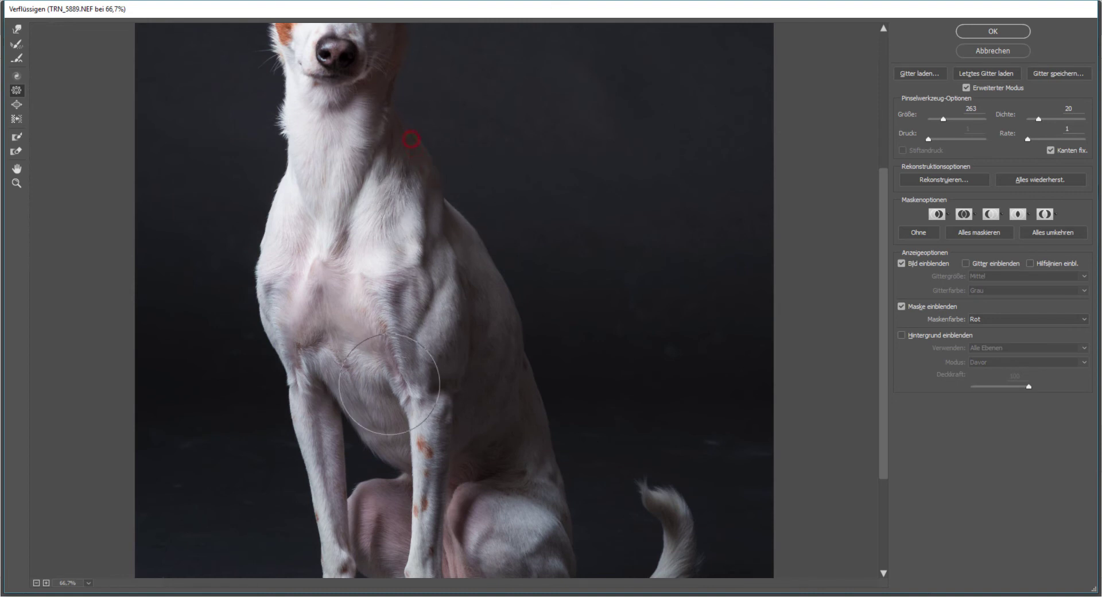
mouse_move(293, 317)
left_mouse_down()
mouse_move(265, 259)
mouse_move(258, 295)
mouse_move(273, 330)
mouse_move(283, 298)
left_mouse_up()
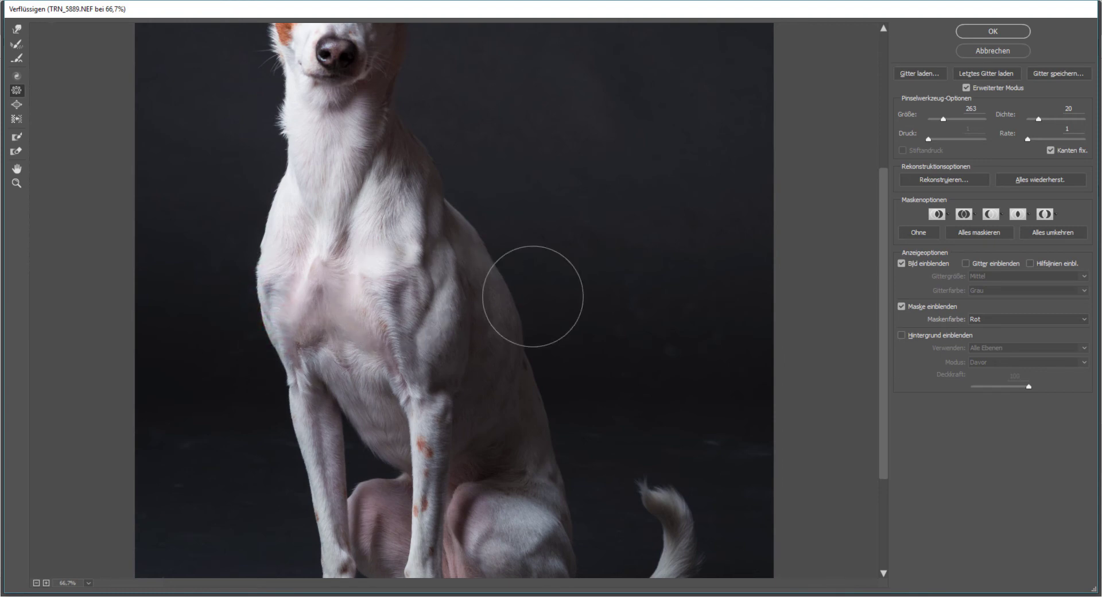
left_click_drag(882, 278, 901, 136)
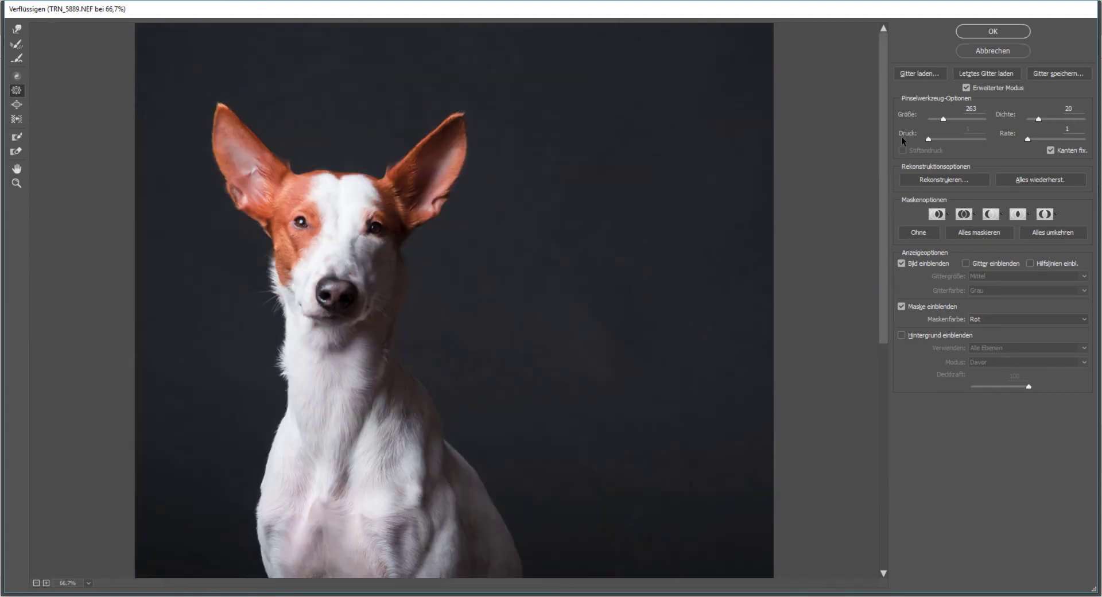
mouse_move(337, 294)
left_mouse_down()
mouse_move(354, 282)
mouse_move(352, 270)
left_mouse_up()
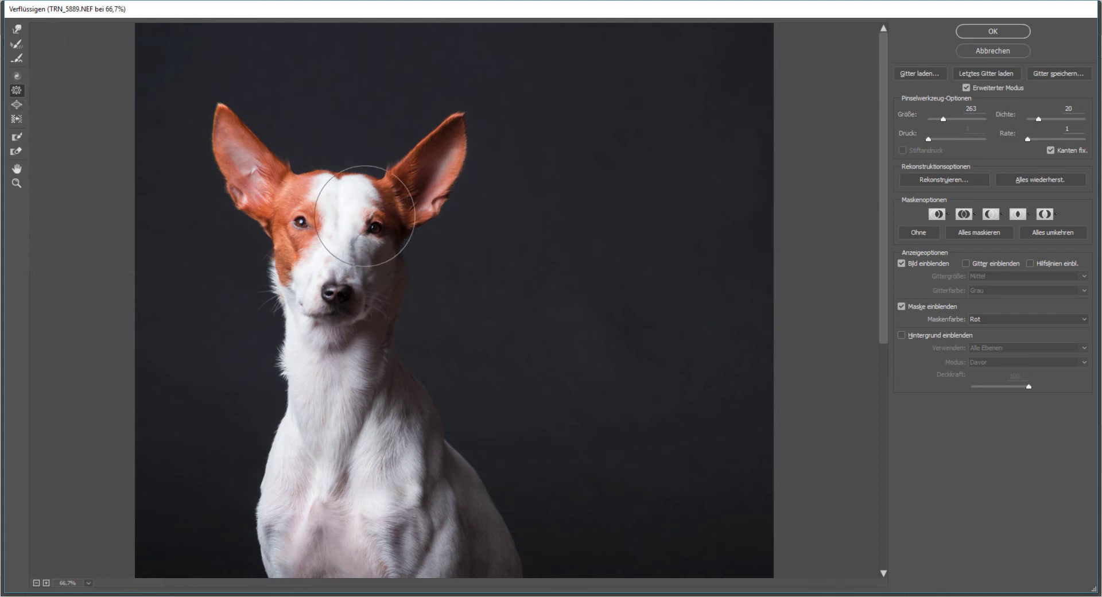
left_click(1039, 181)
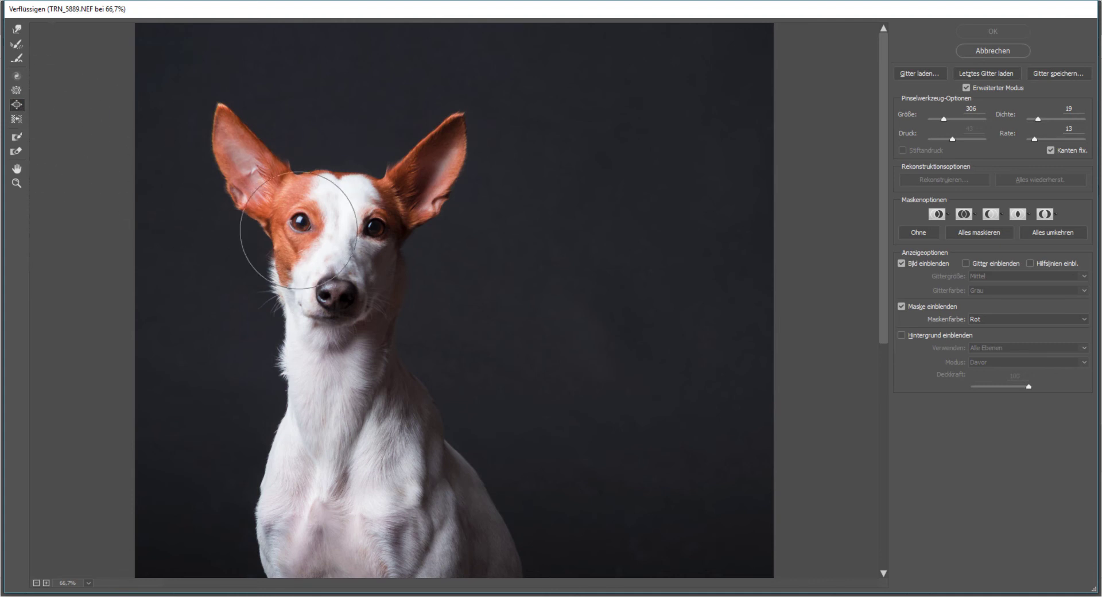
- Shrink the brush and bloat both eyes, the right one much larger, then restore all
left_click_drag(306, 211, 282, 211)
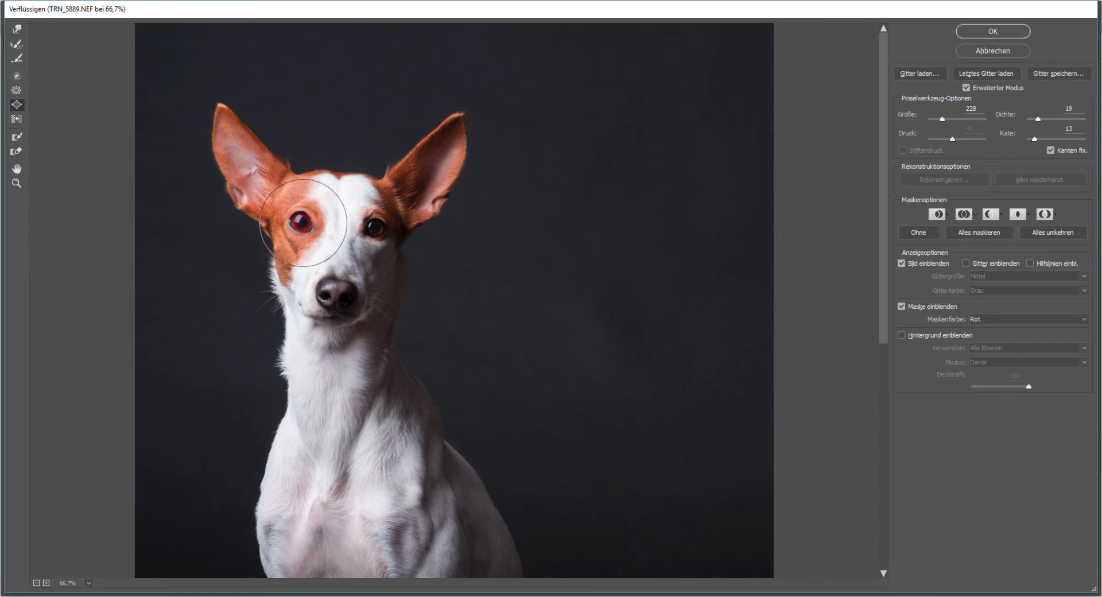
left_click(303, 223)
type("100")
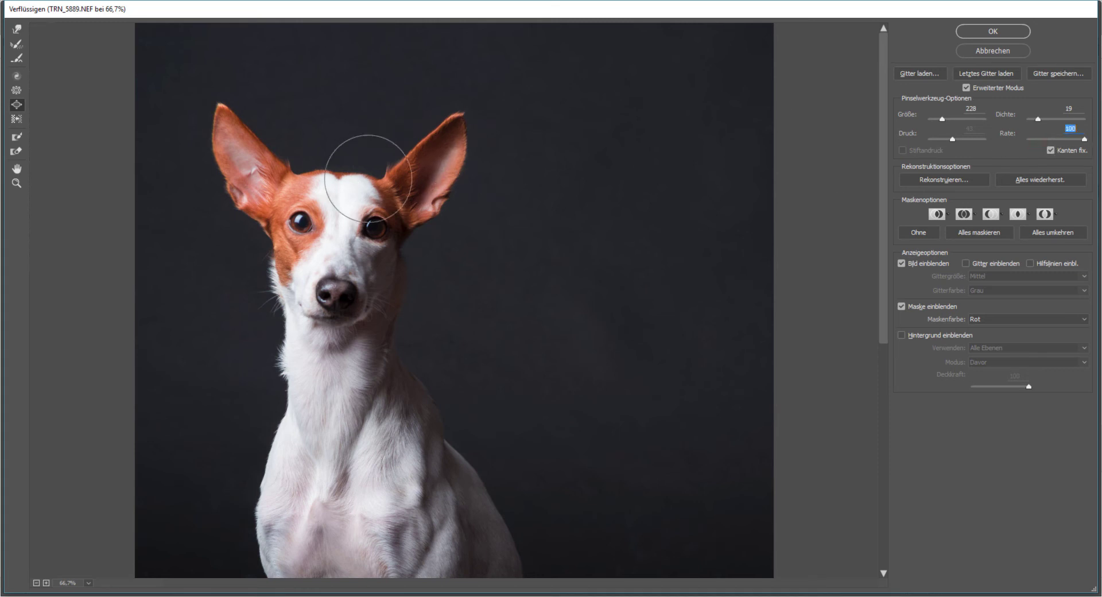
left_click(375, 228)
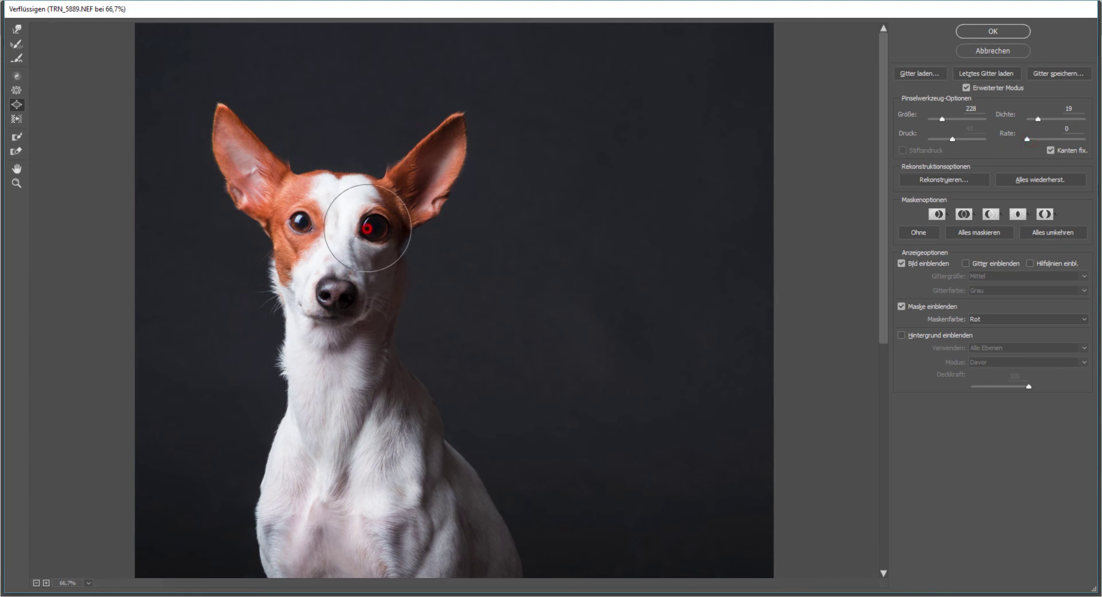
left_click_drag(367, 228, 371, 231)
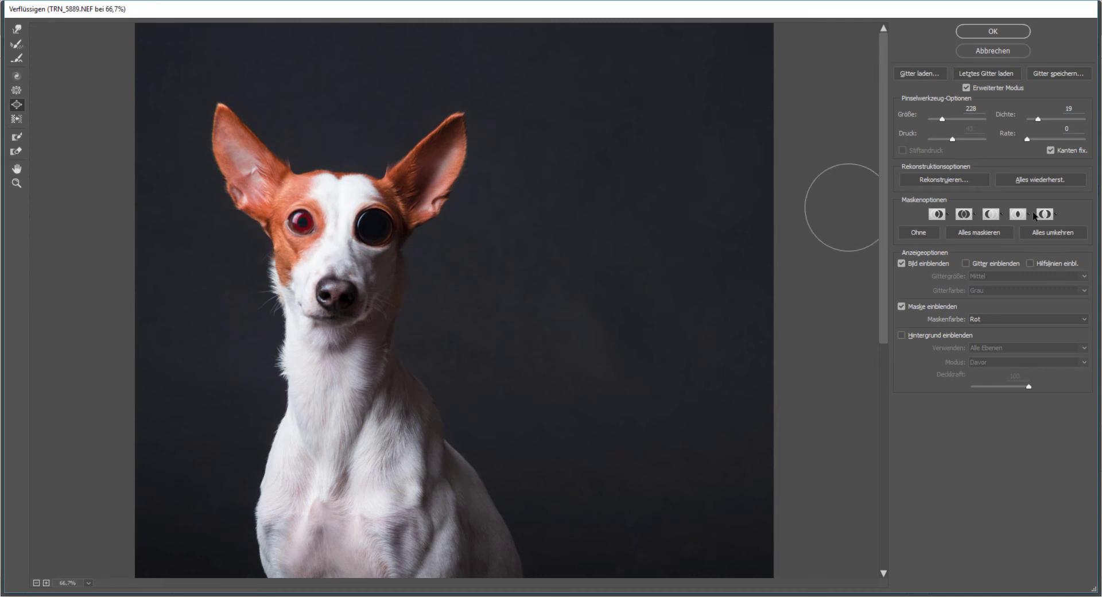
left_click(1037, 179)
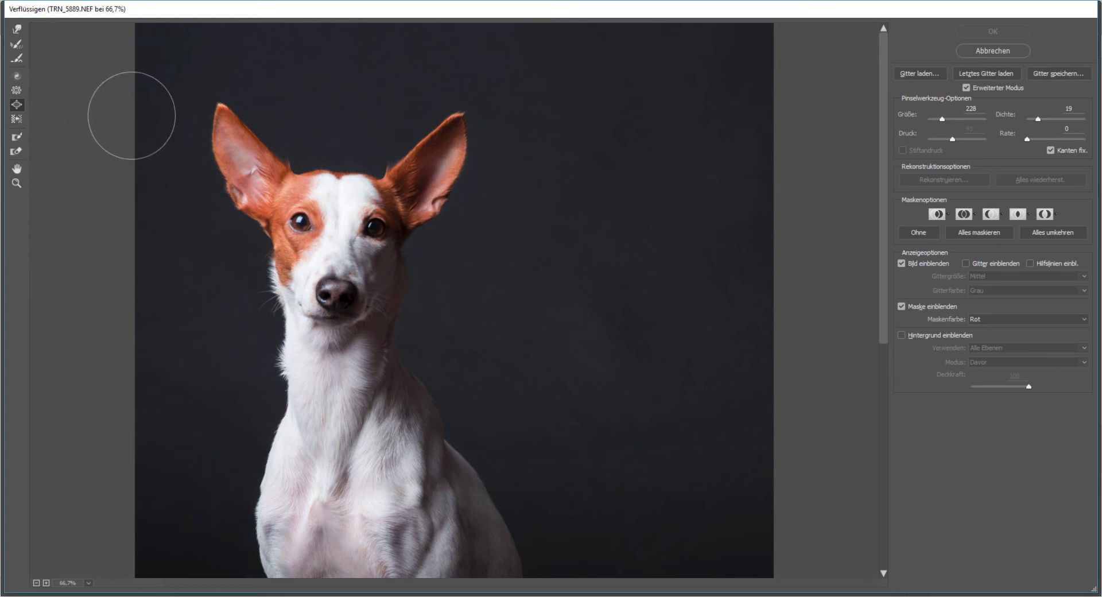
- Select the Push Left tool, adjust its settings, and slim the chest and neck edges
left_click(18, 121)
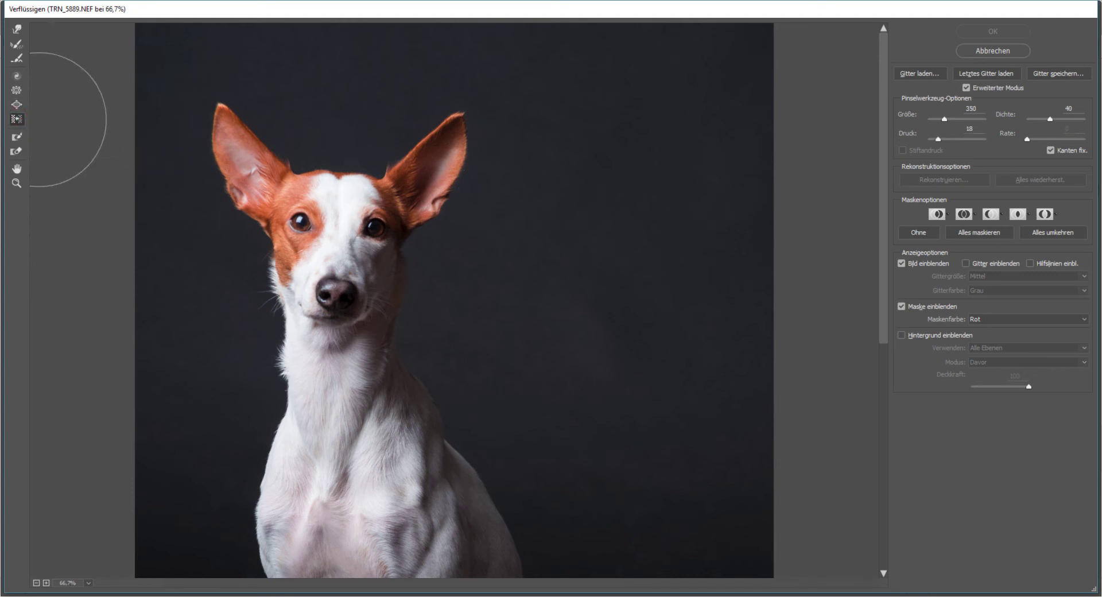
left_click_drag(886, 119, 882, 175)
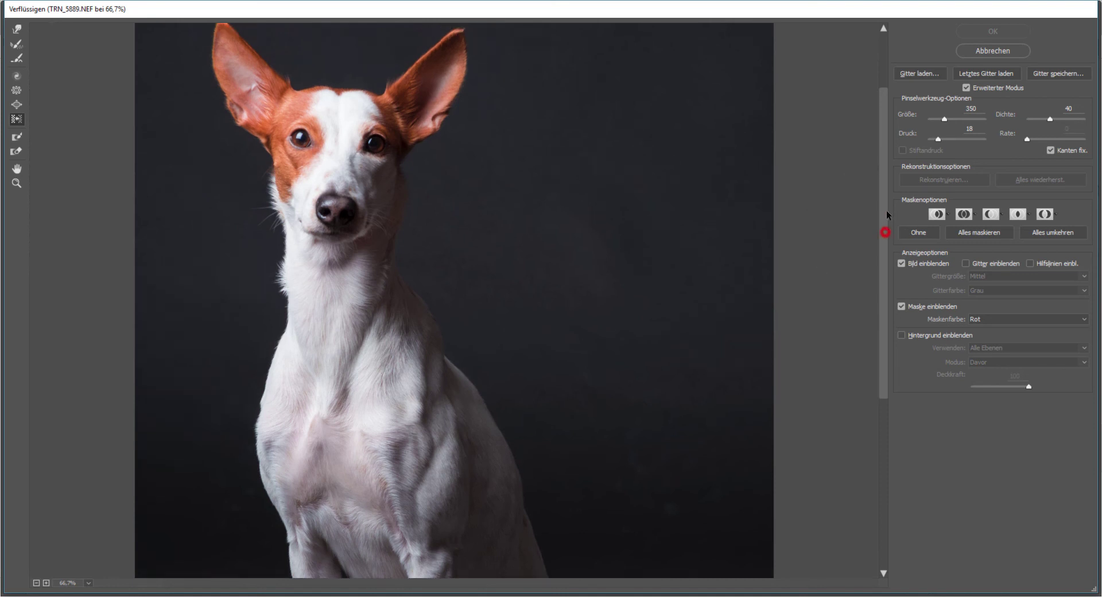
left_click_drag(885, 231, 887, 205)
scroll(865, 293, "down", 3)
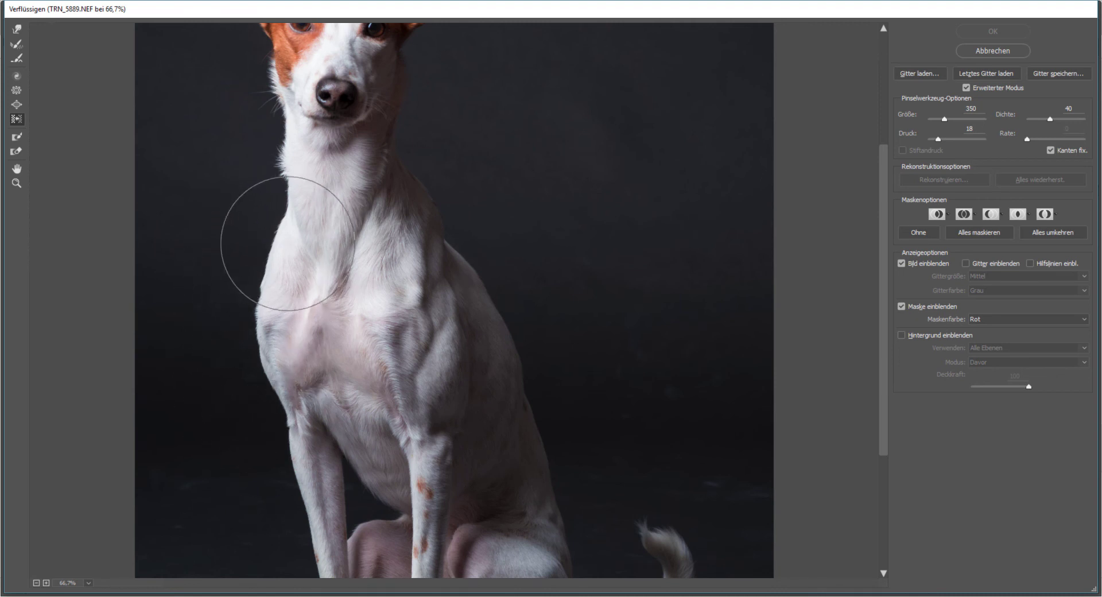
left_click_drag(266, 254, 242, 354)
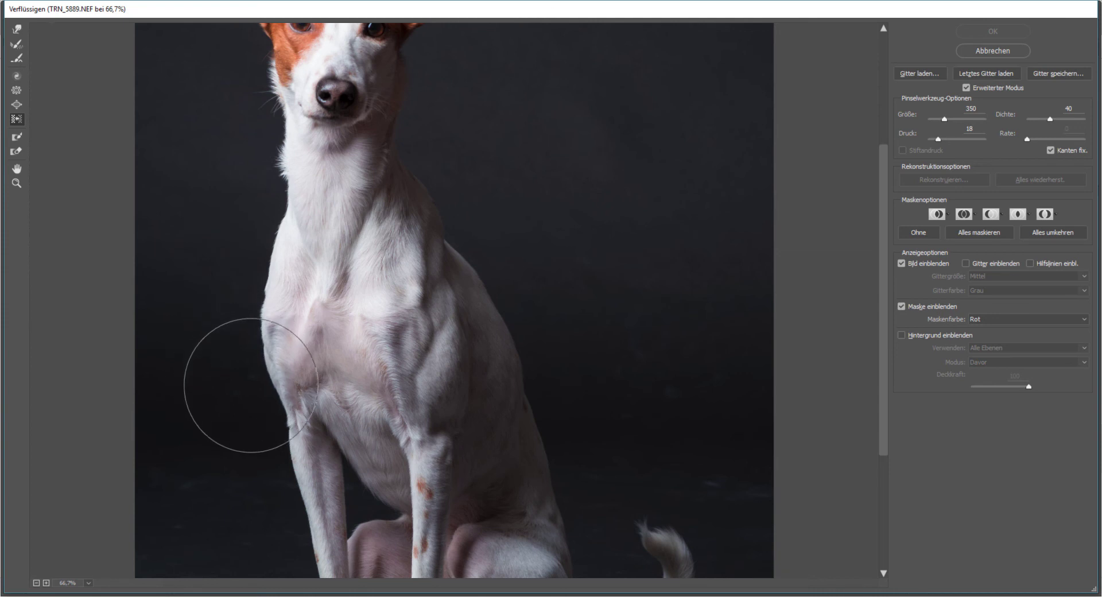
left_click_drag(284, 217, 249, 349)
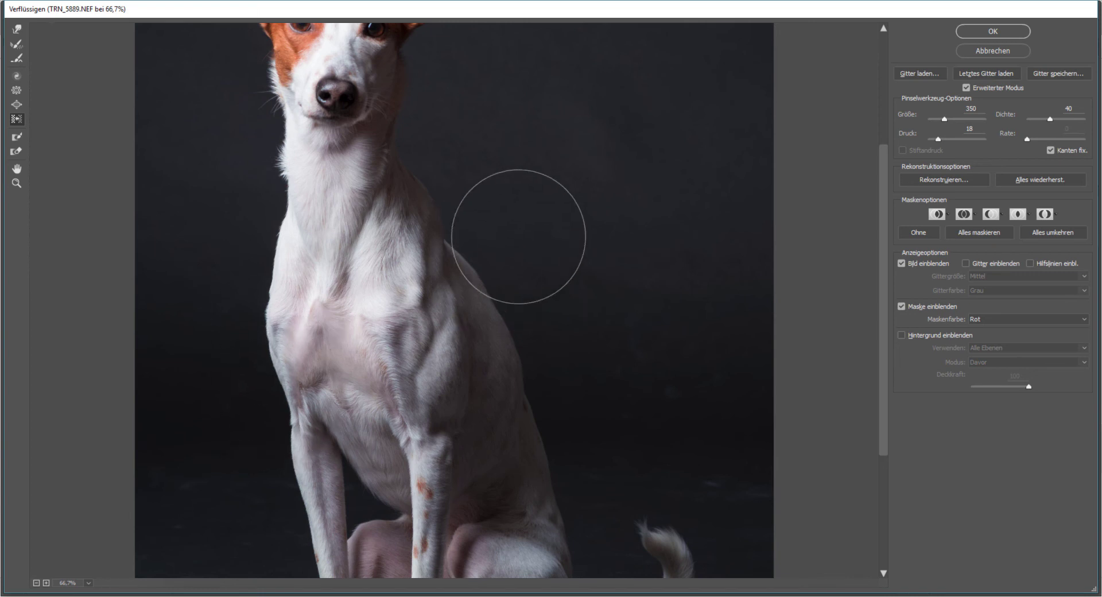
left_click(466, 219)
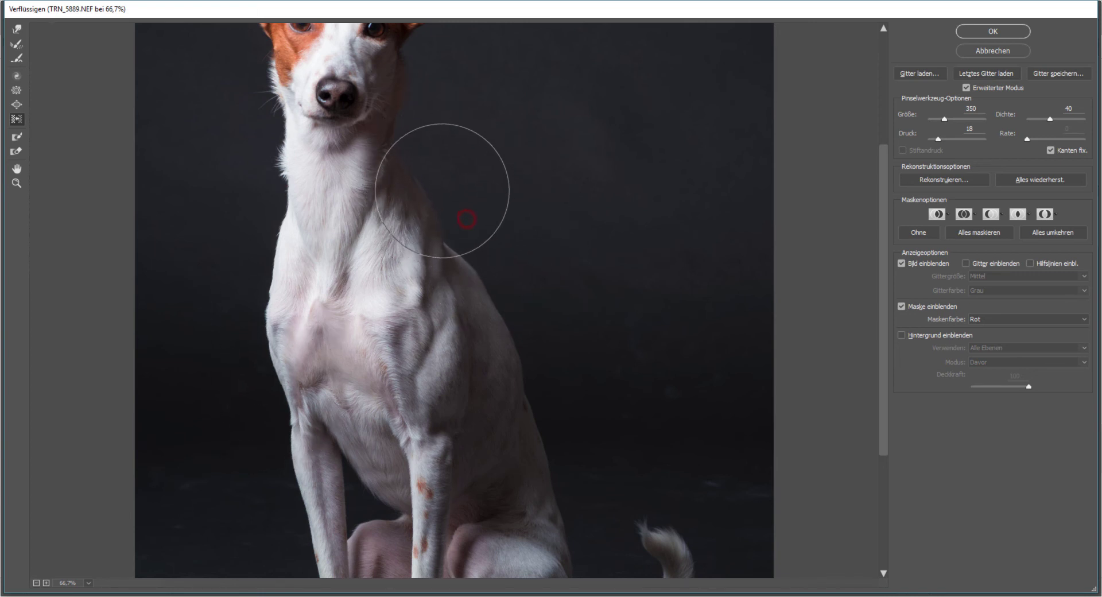
left_click_drag(466, 218, 476, 227)
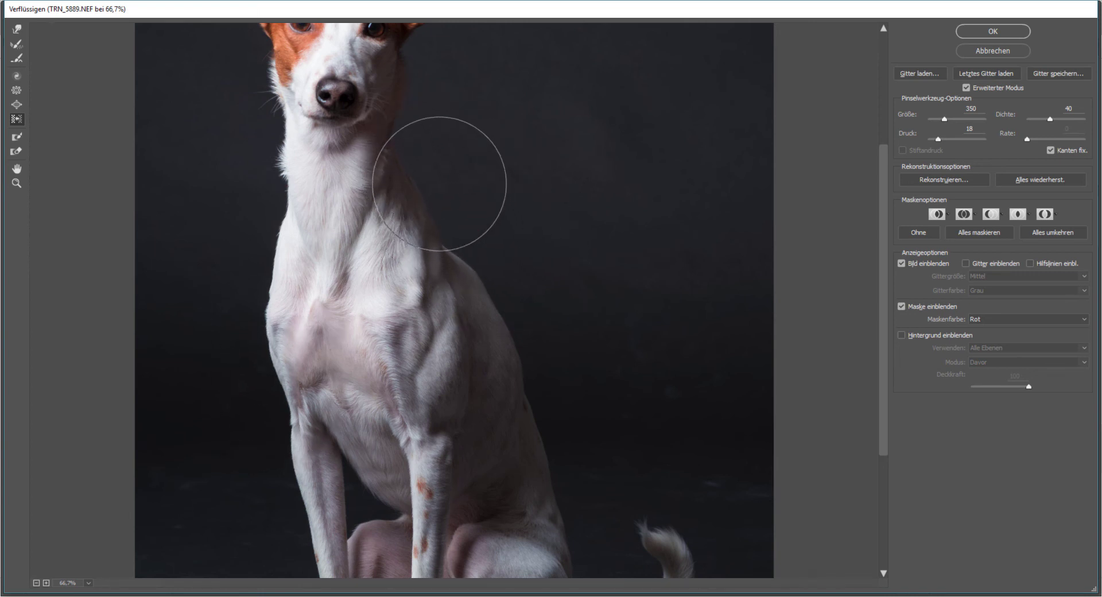
- Return to the head, shrink the brush and push the base of the right ear
left_click_drag(501, 140, 516, 339)
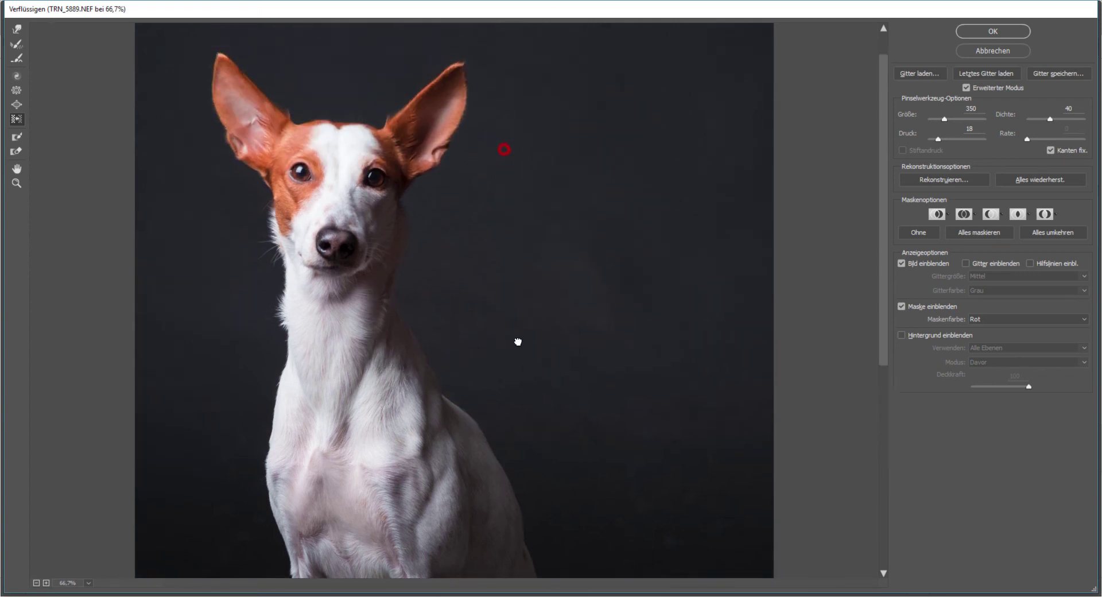
left_click_drag(274, 131, 277, 130)
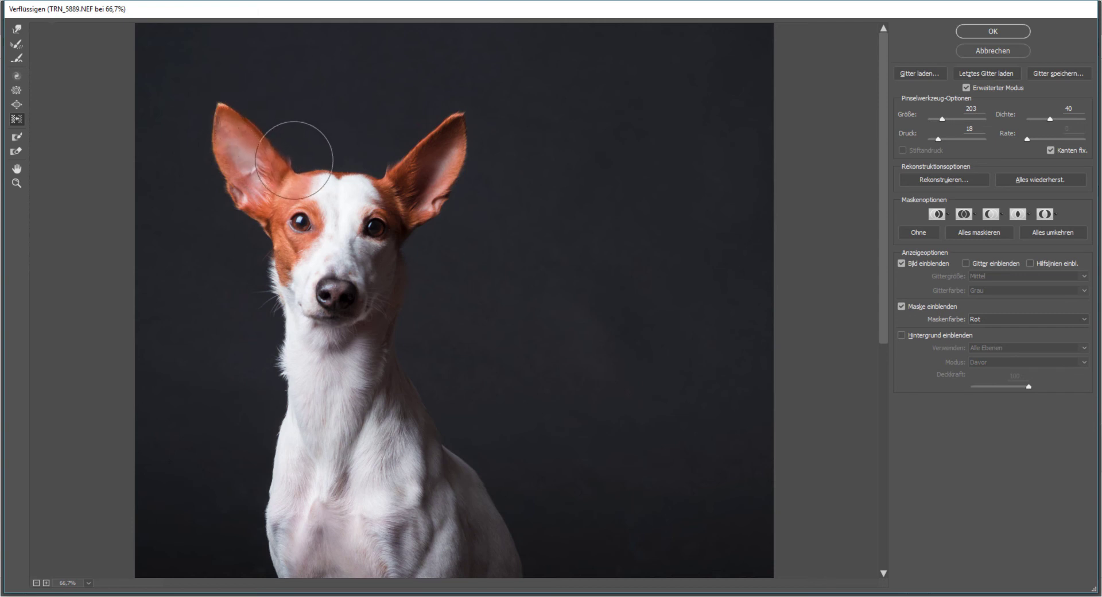
left_click_drag(420, 123, 393, 150)
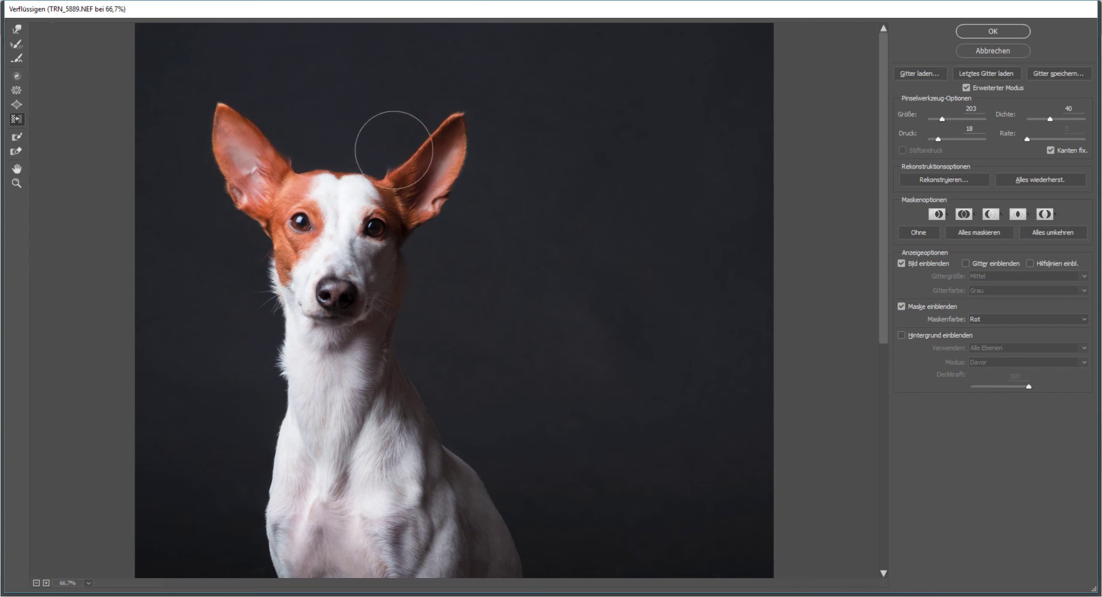
left_click_drag(422, 102, 377, 152)
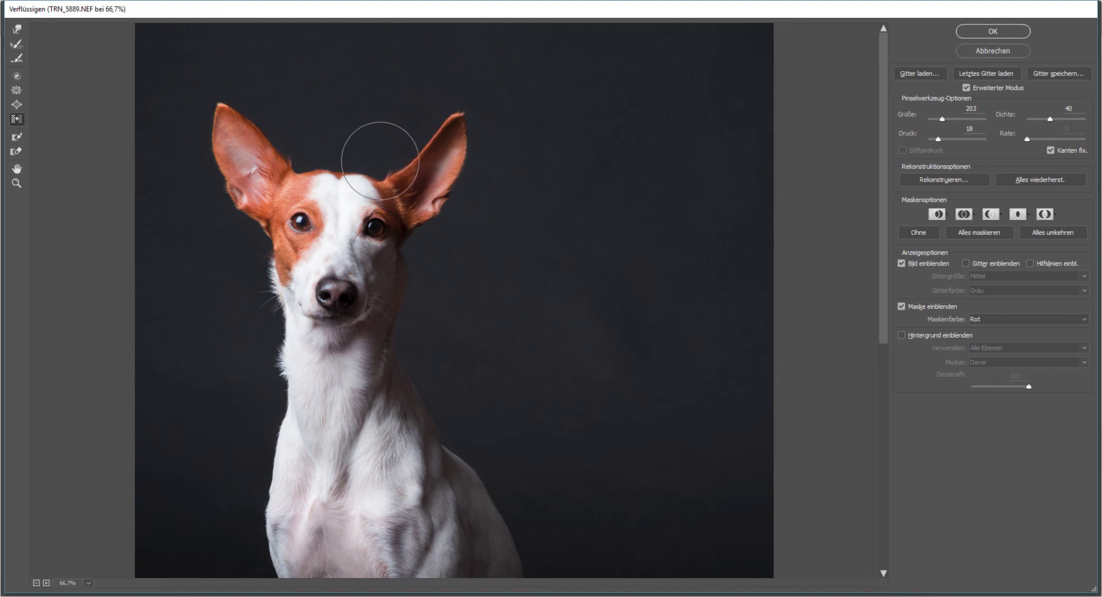
left_click_drag(417, 120, 431, 166)
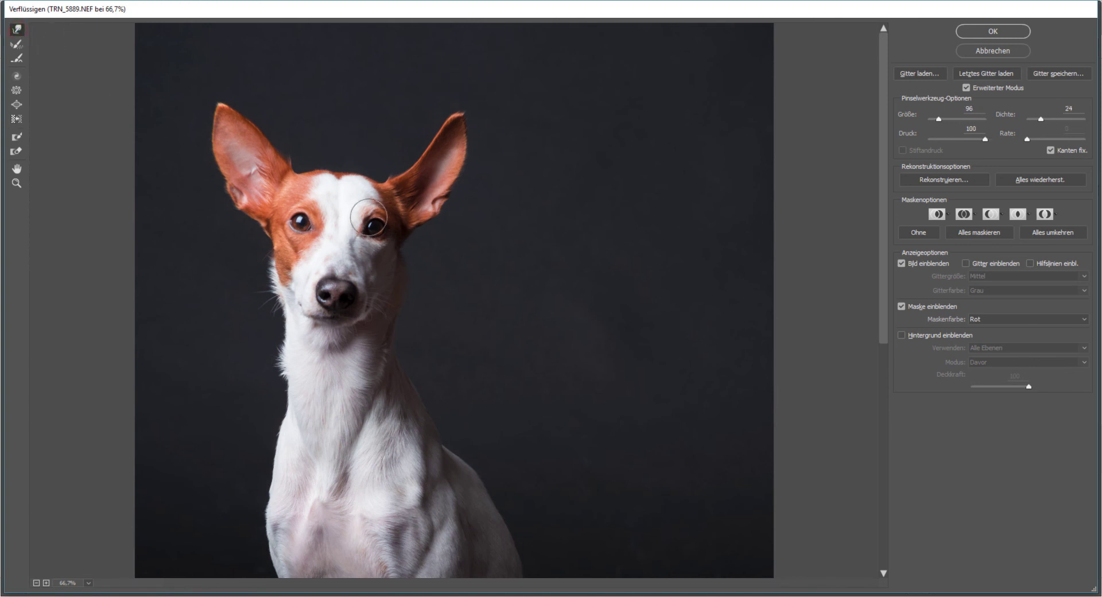
- Enlarge the Forward Warp brush to size 330 with pressure 21 and push beside the left ear
left_click_drag(396, 196, 449, 311)
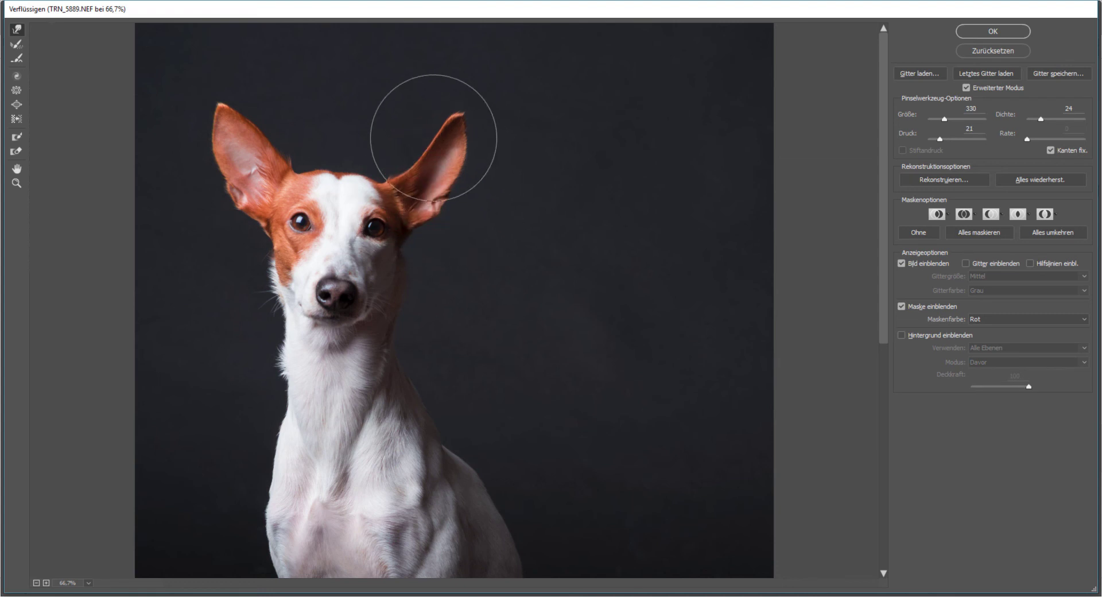
left_click(279, 154)
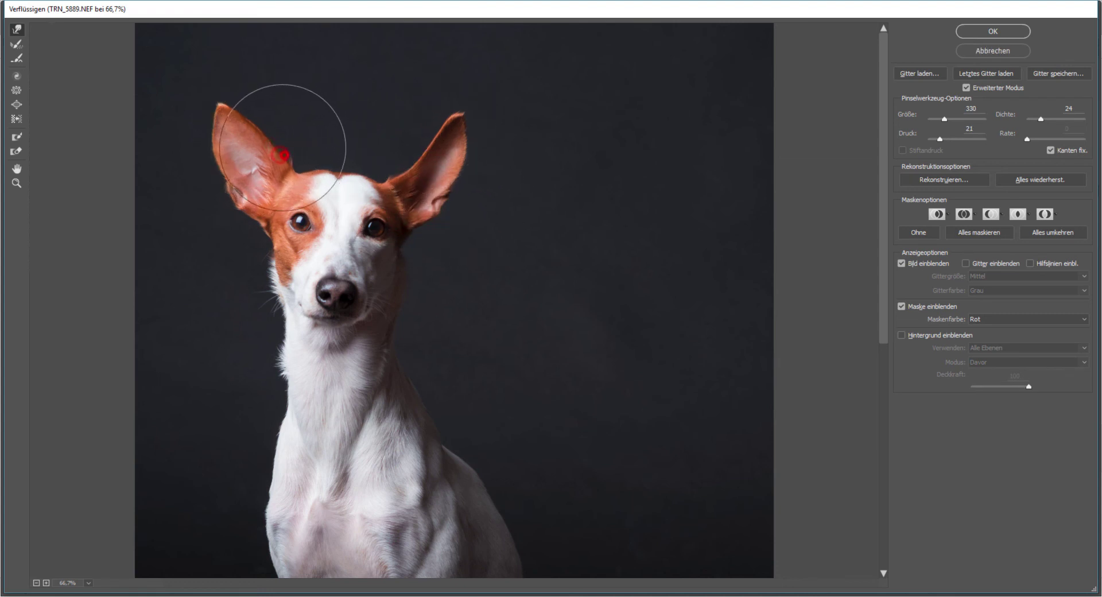
left_click(259, 116)
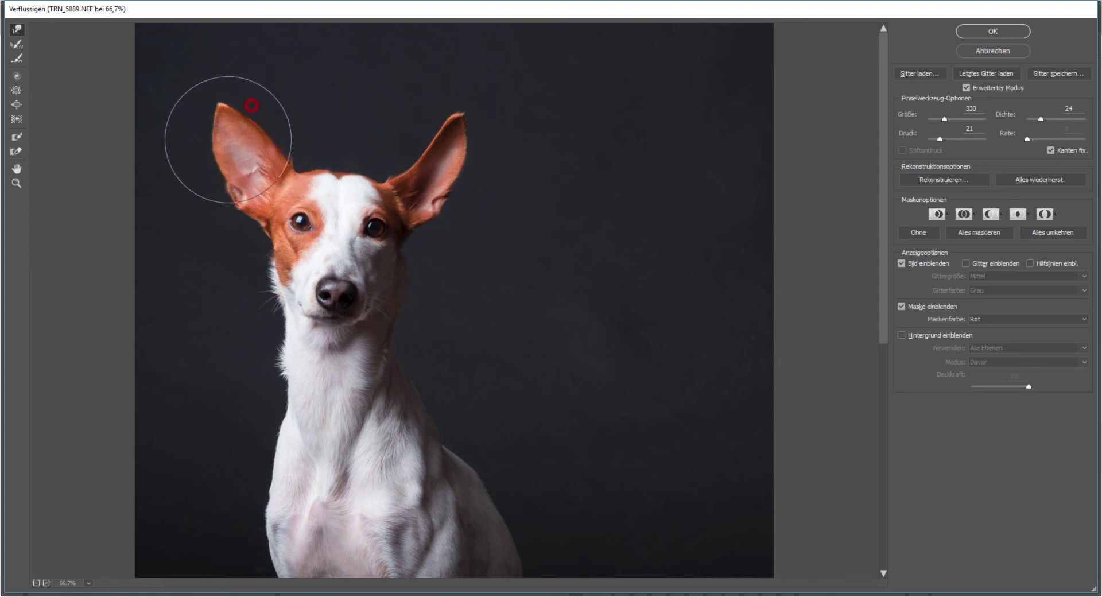
left_click_drag(215, 178, 218, 206)
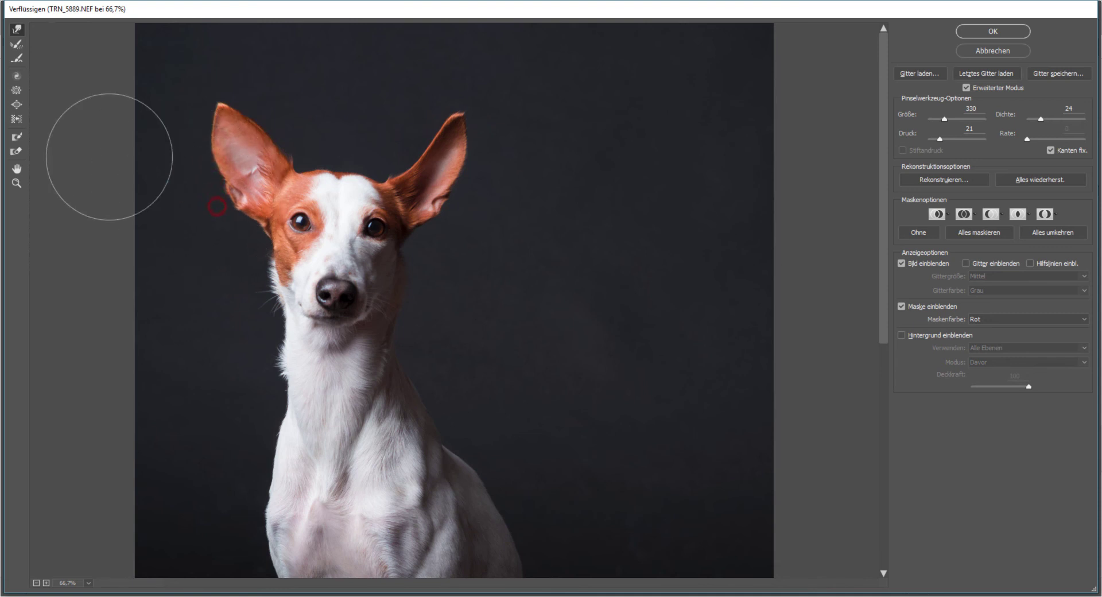
- Paint a freeze mask over the left and right ears, undoing a trial stroke on the forehead
left_click(20, 138)
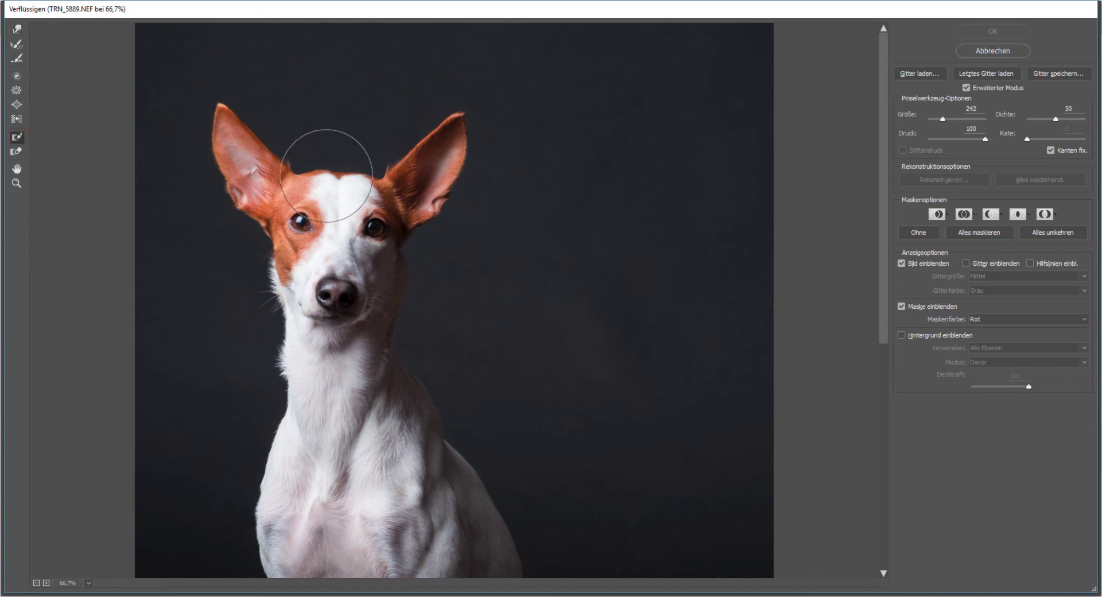
left_click_drag(300, 141, 311, 140)
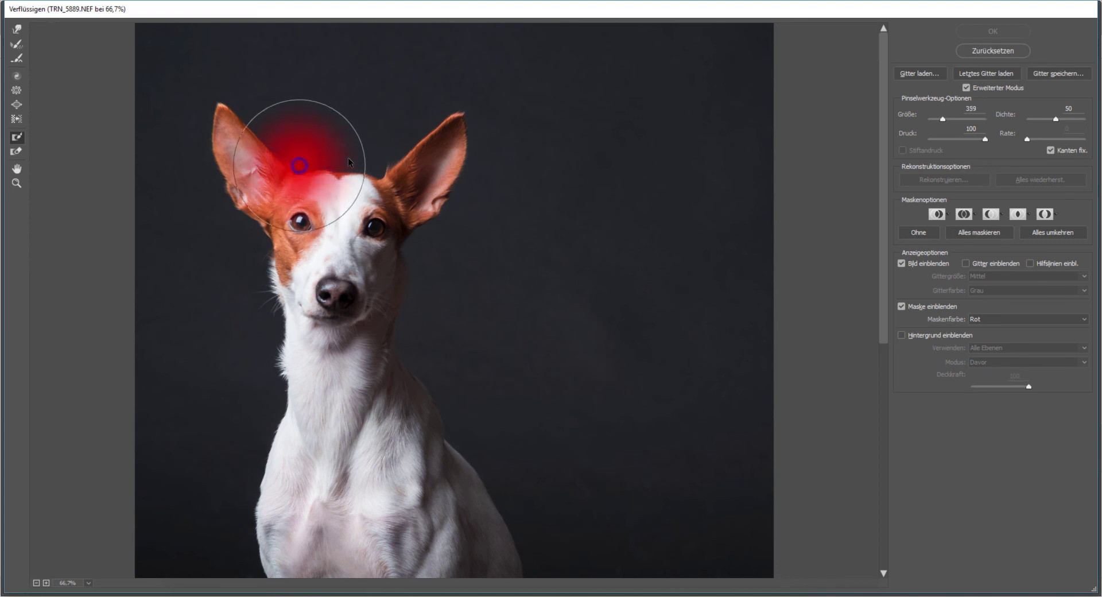
key("ctrl+z")
left_click_drag(213, 120, 229, 147)
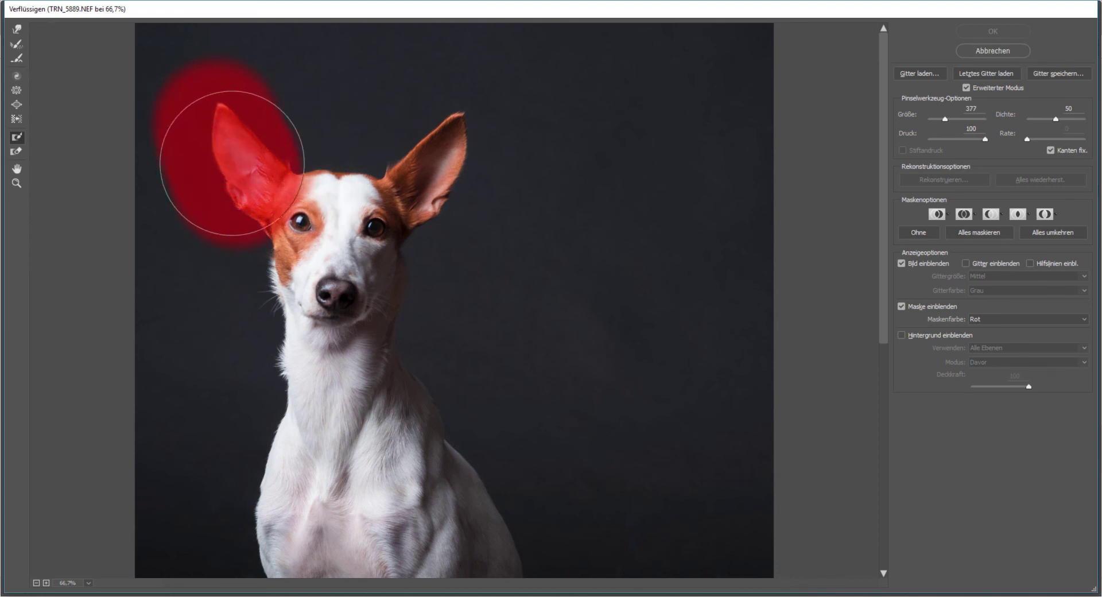
left_click_drag(467, 128, 436, 178)
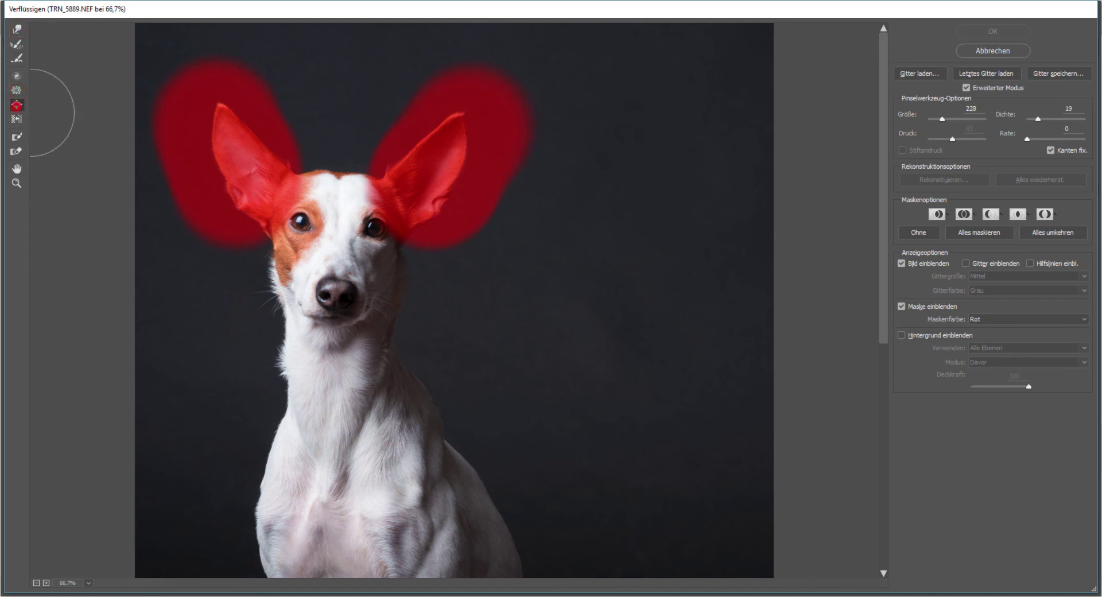
- Hide the mask overlay and drag the Bloat brush over the dog's forehead and face
left_click(16, 105)
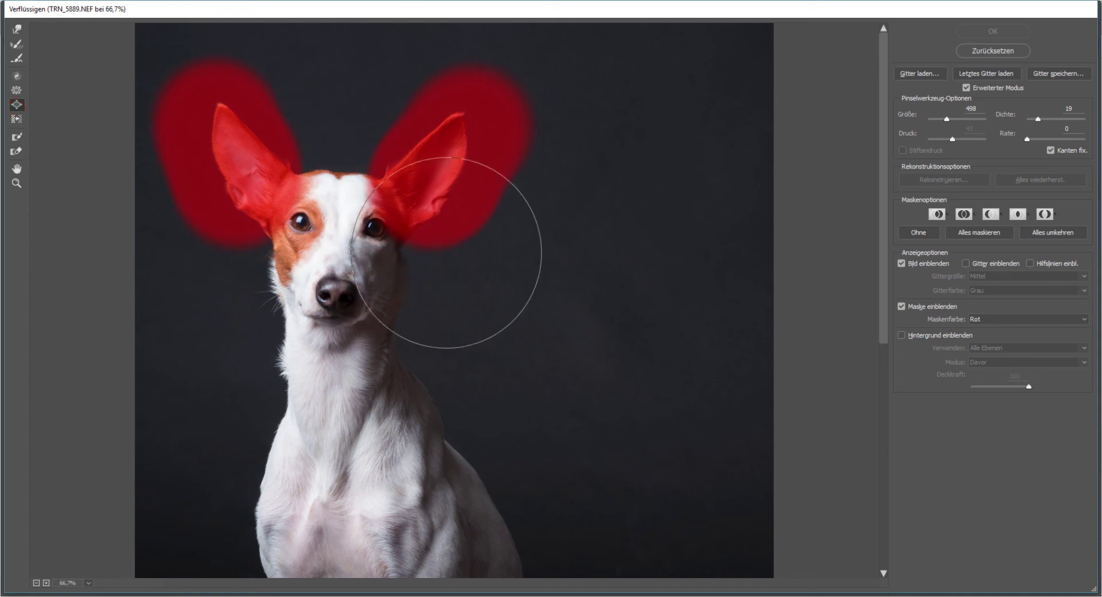
left_click(901, 306)
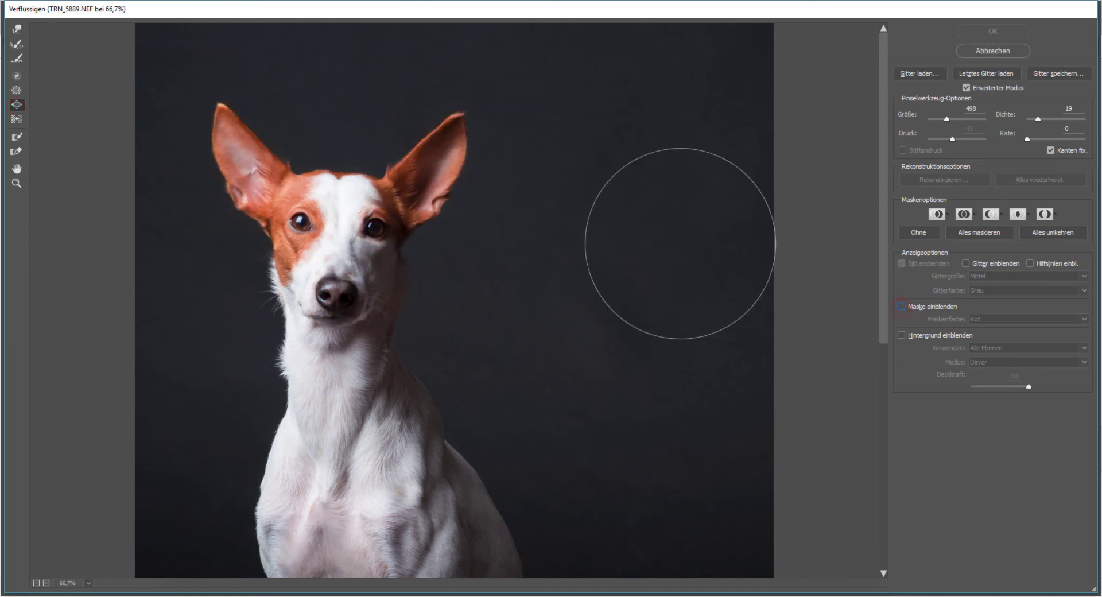
mouse_move(341, 184)
left_mouse_down()
mouse_move(333, 196)
mouse_move(352, 217)
mouse_move(331, 244)
mouse_move(340, 278)
mouse_move(330, 257)
left_mouse_up()
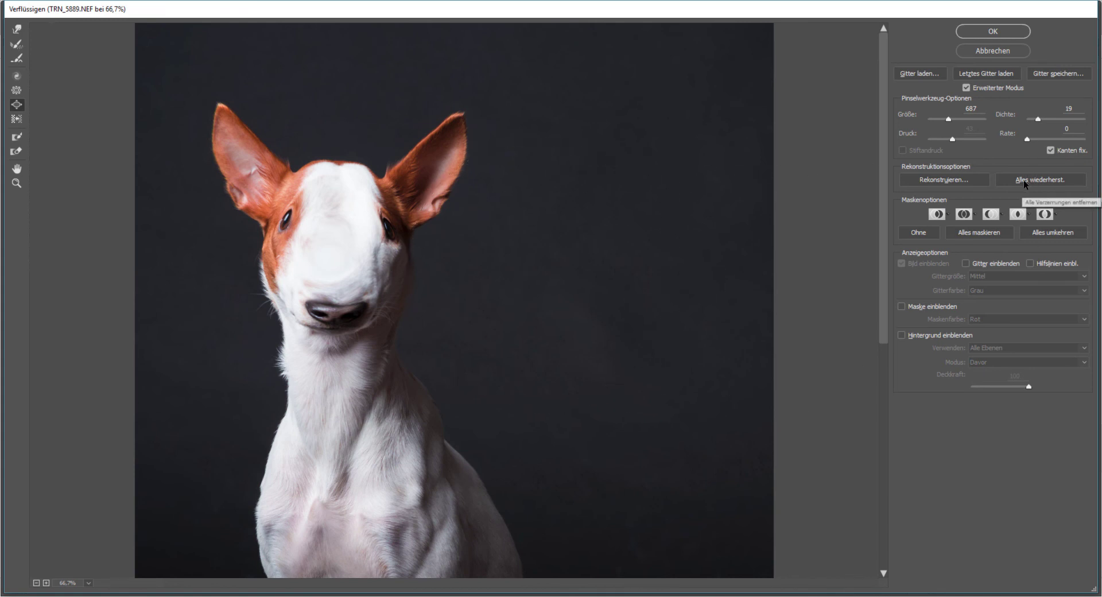
- Thaw parts of both ear masks, then Restore All and set Mask Options to None
left_click(930, 306)
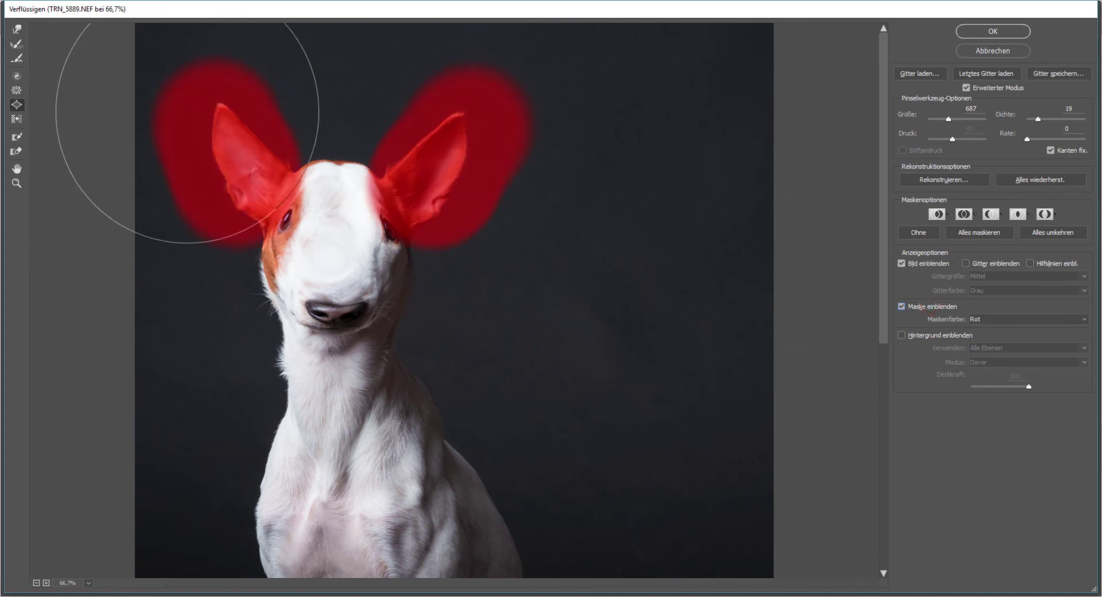
left_click(18, 156)
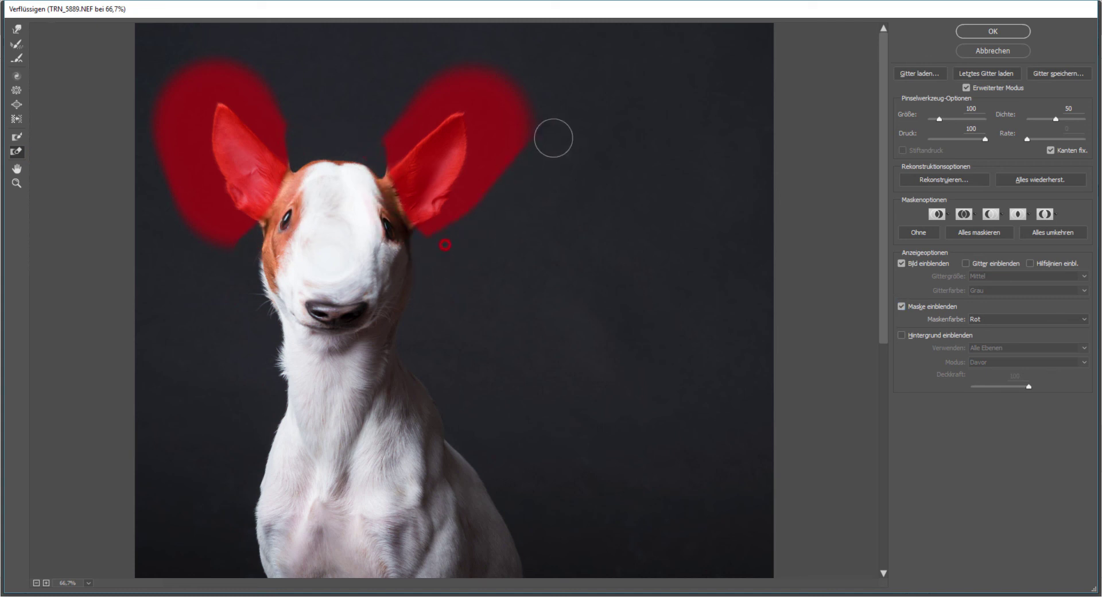
left_click_drag(396, 87, 376, 128)
mouse_move(229, 67)
left_mouse_down()
mouse_move(159, 134)
mouse_move(221, 240)
left_mouse_up()
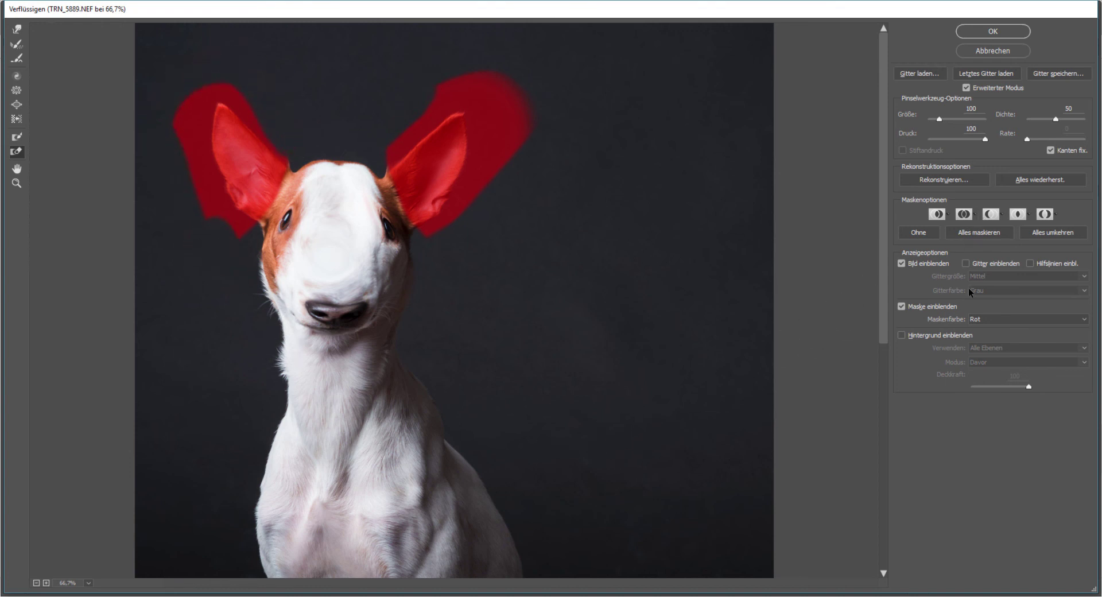
left_click(1031, 181)
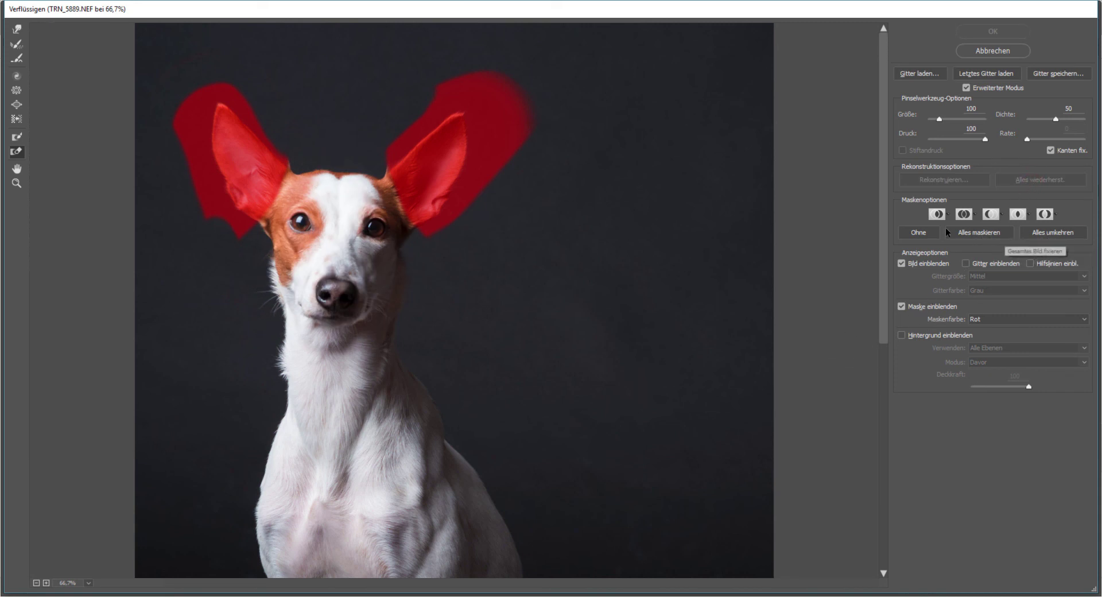
left_click(925, 233)
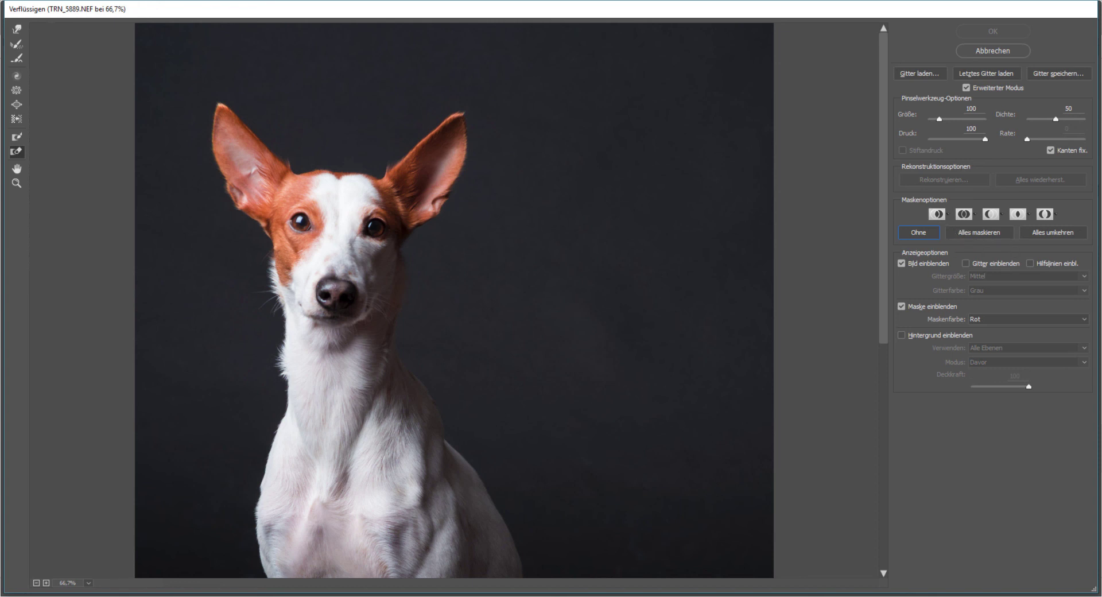
- Pan toward the dog's body and zoom into the left eye up to 1600%
left_click(17, 168)
mouse_move(417, 369)
left_mouse_down()
mouse_move(448, 162)
mouse_move(423, 442)
mouse_move(445, 143)
mouse_move(401, 408)
left_mouse_up()
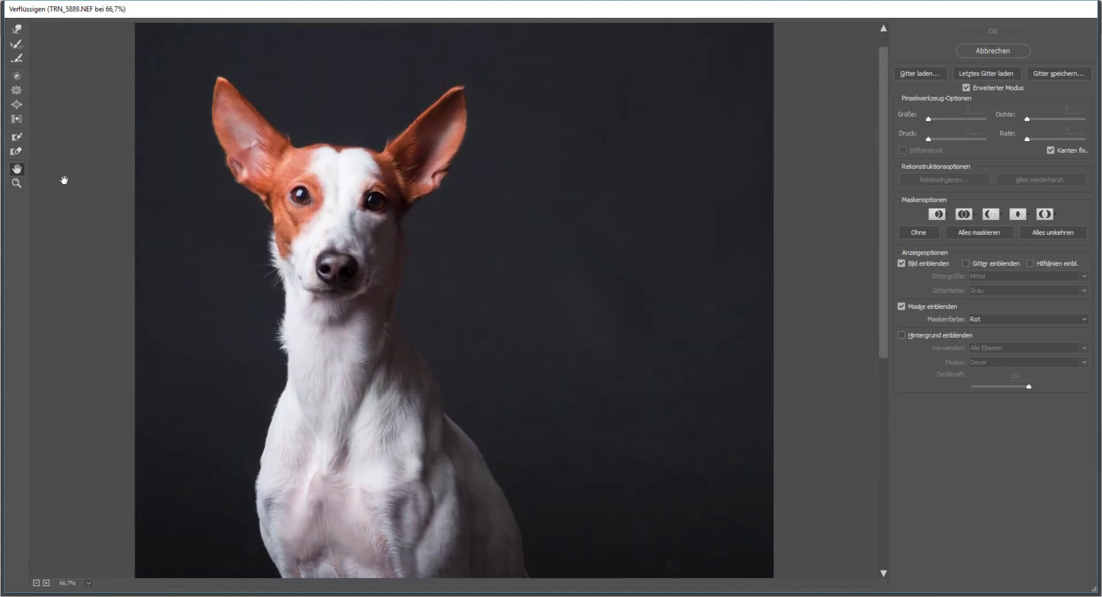
left_click(16, 182)
left_click_drag(261, 150, 388, 261)
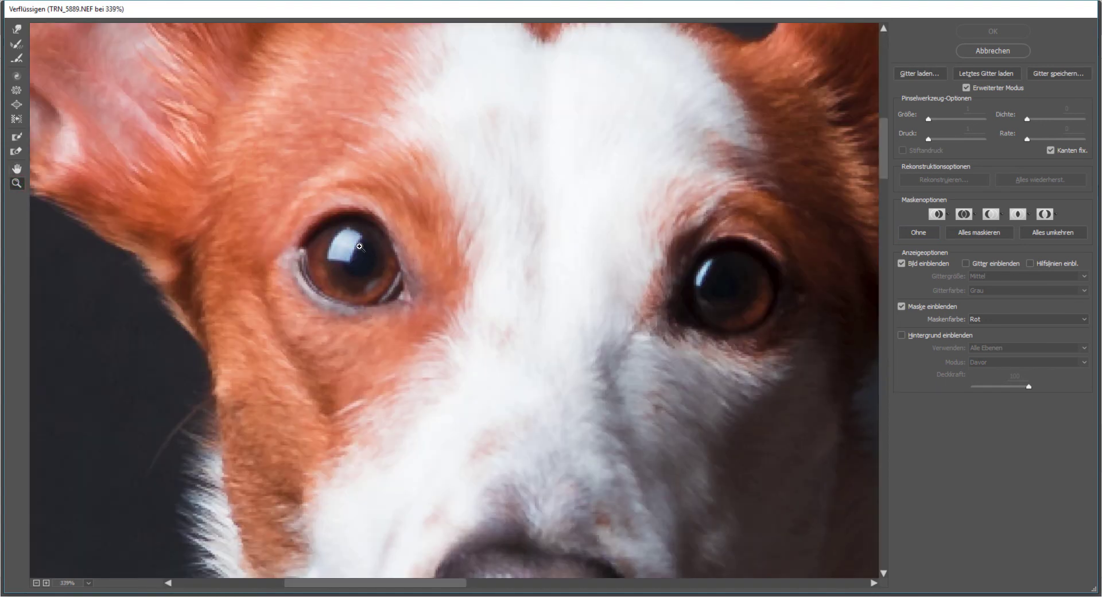
left_click(328, 235)
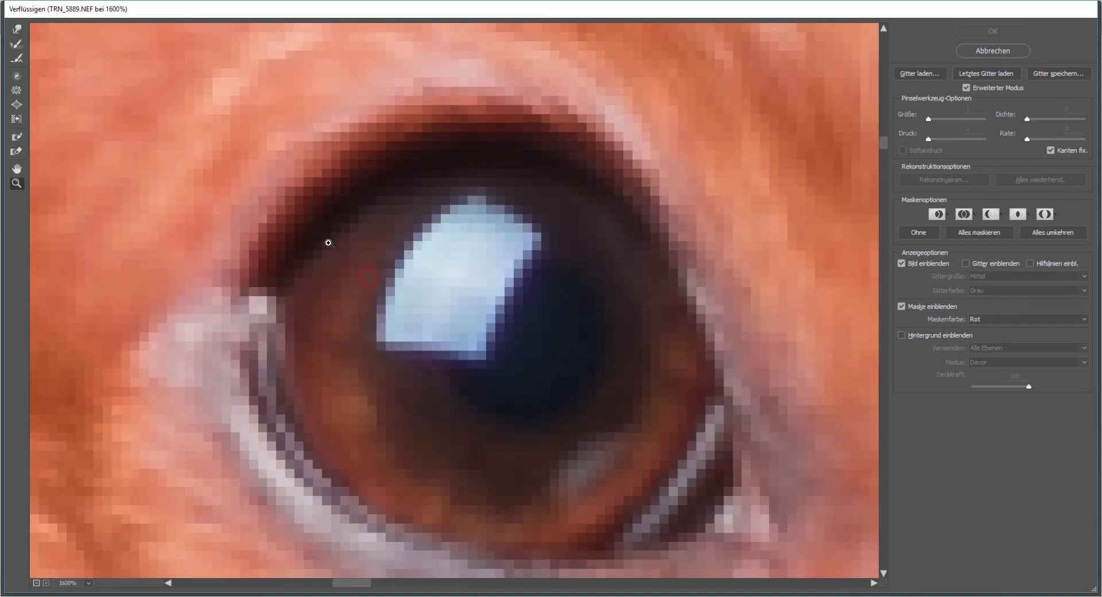
- Zoom back out step by step to 33.3% until the whole dog is visible
left_click(363, 261, "alt")
left_click(368, 258, "alt")
left_click(383, 261, "alt")
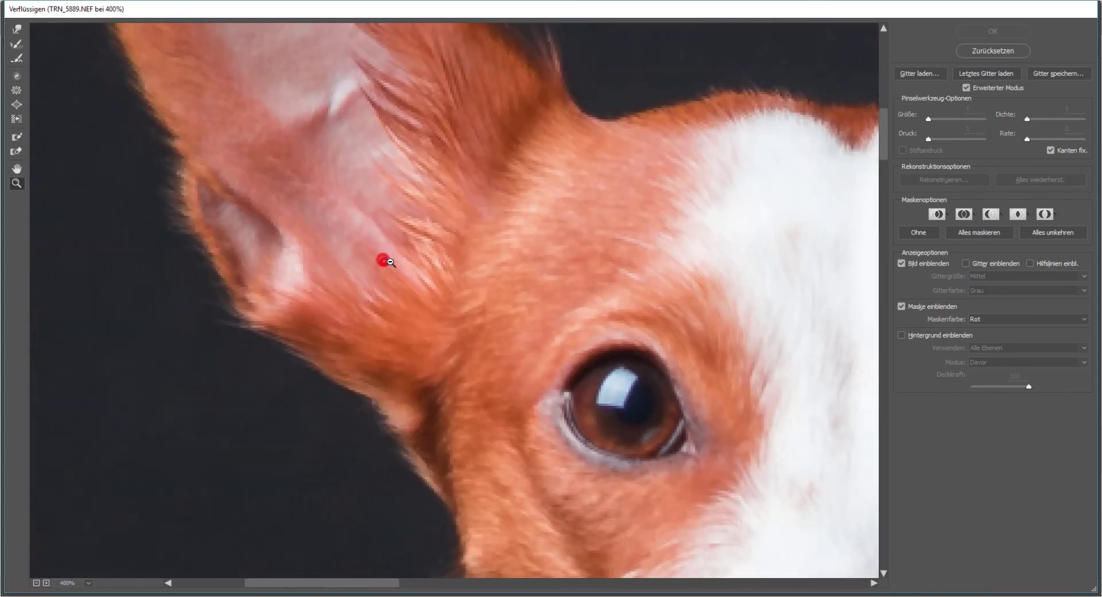
left_click(388, 262, "alt")
left_click(388, 264, "alt")
left_click(388, 265, "alt")
left_click(388, 266, "alt")
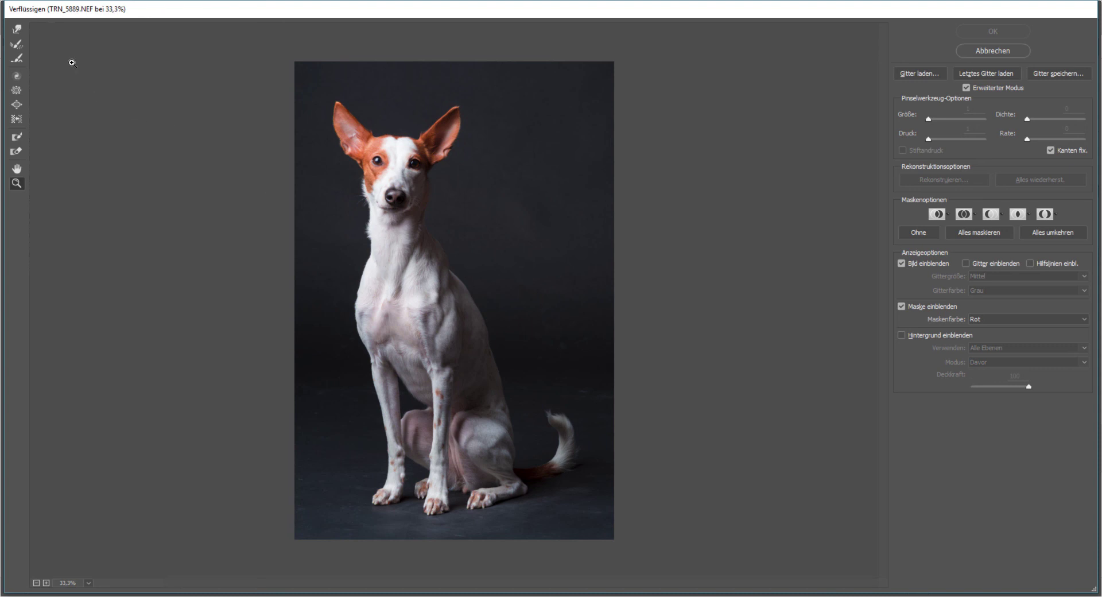
- Slim the dog's chest, back and neck with the Push Left brush at size 1217
left_click(16, 119)
mouse_move(436, 261)
left_mouse_down()
mouse_move(467, 270)
mouse_move(489, 336)
mouse_move(480, 271)
left_mouse_up()
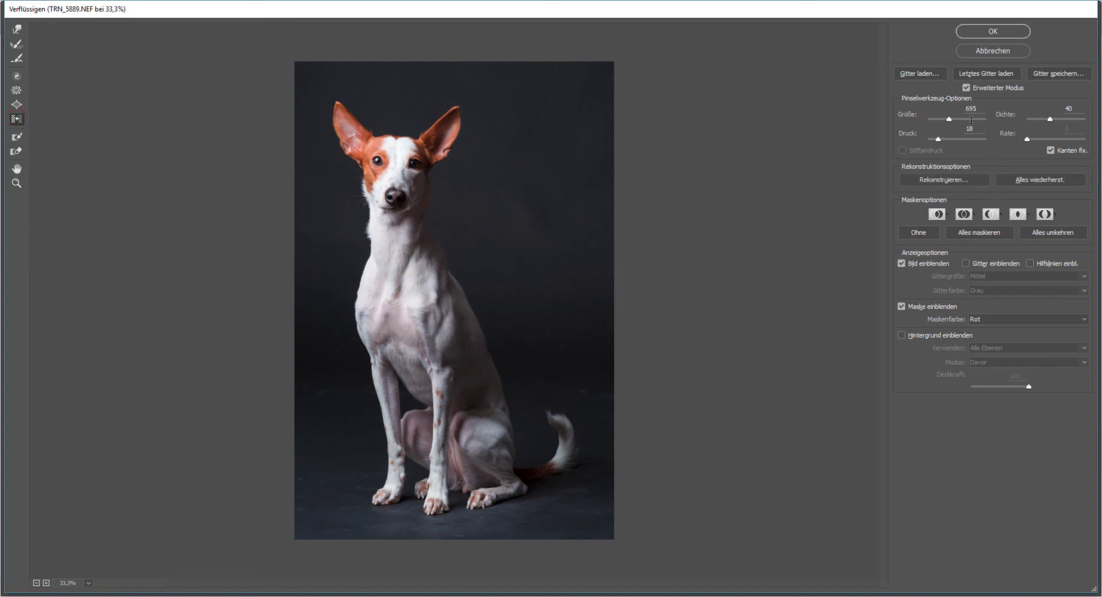
left_click(938, 139)
left_click_drag(524, 266, 574, 252)
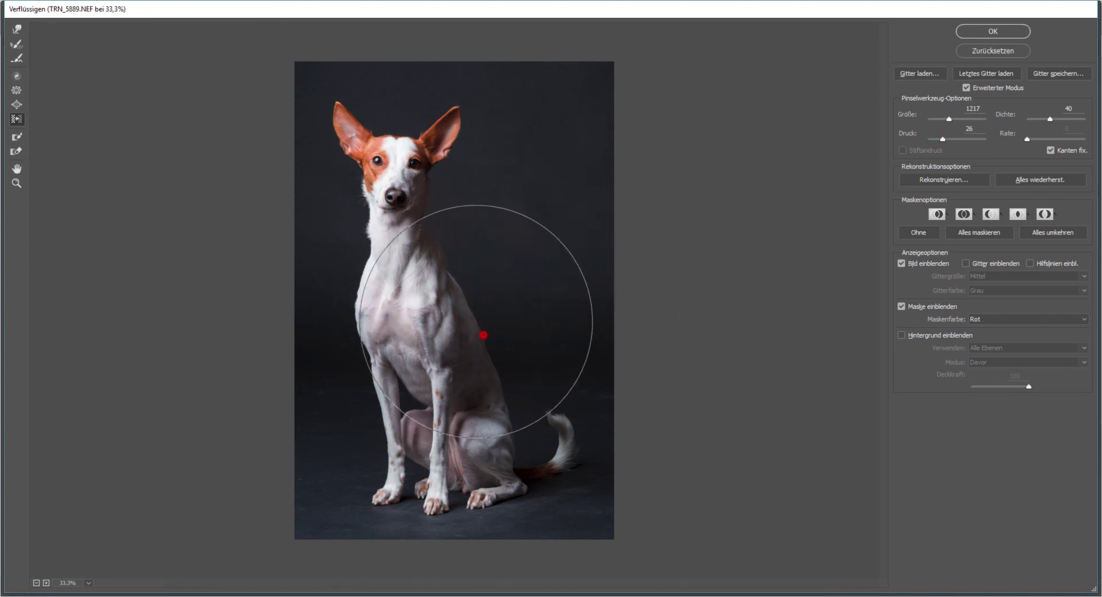
mouse_move(483, 335)
left_mouse_down()
mouse_move(494, 370)
mouse_move(474, 275)
left_mouse_up()
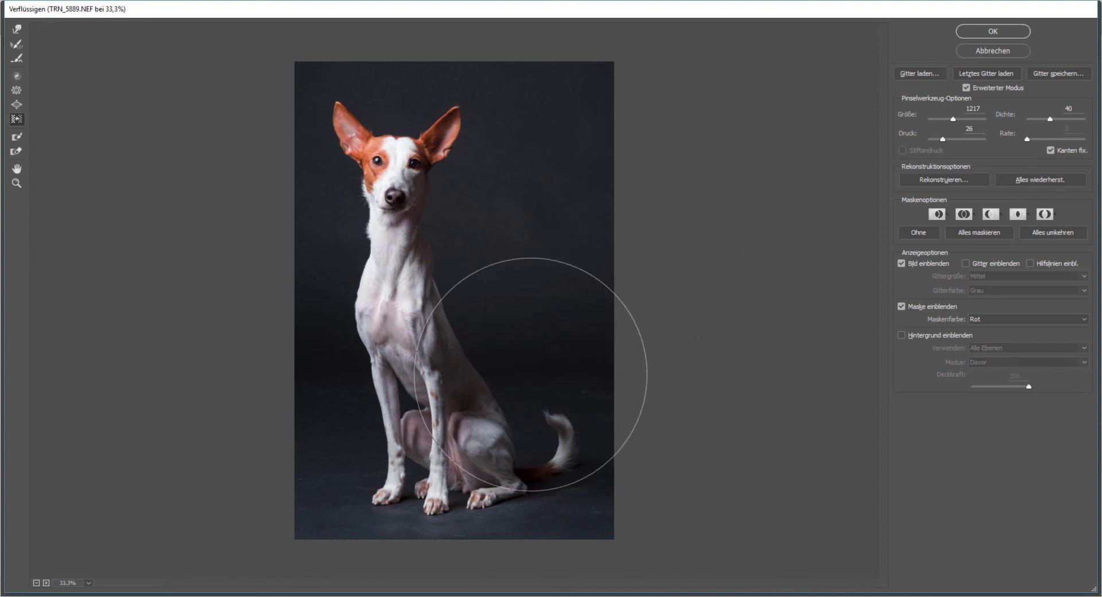
mouse_move(530, 374)
left_mouse_down()
mouse_move(322, 297)
mouse_move(339, 303)
left_mouse_up()
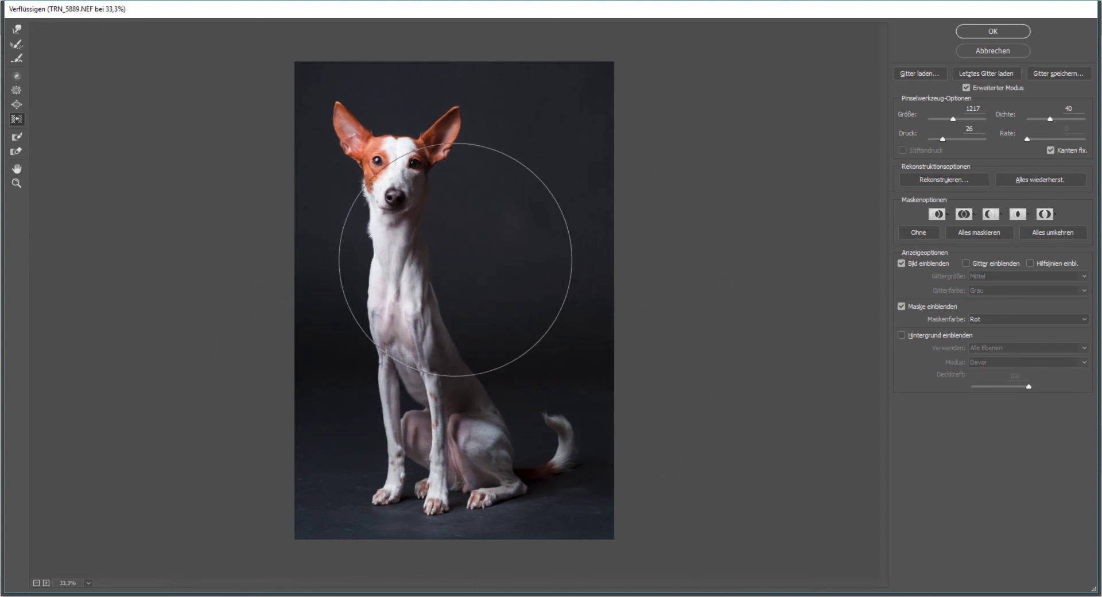
left_click_drag(455, 260, 323, 224)
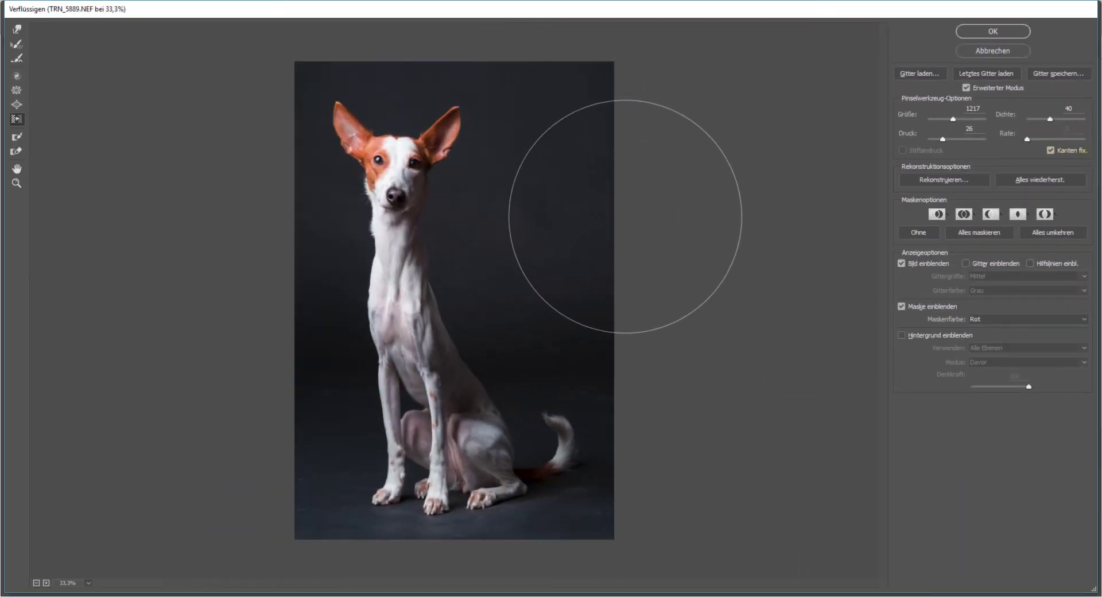
- With Pin Edges off and a size-972 Forward Warp brush, warp the right, bottom and top borders
left_click(17, 28)
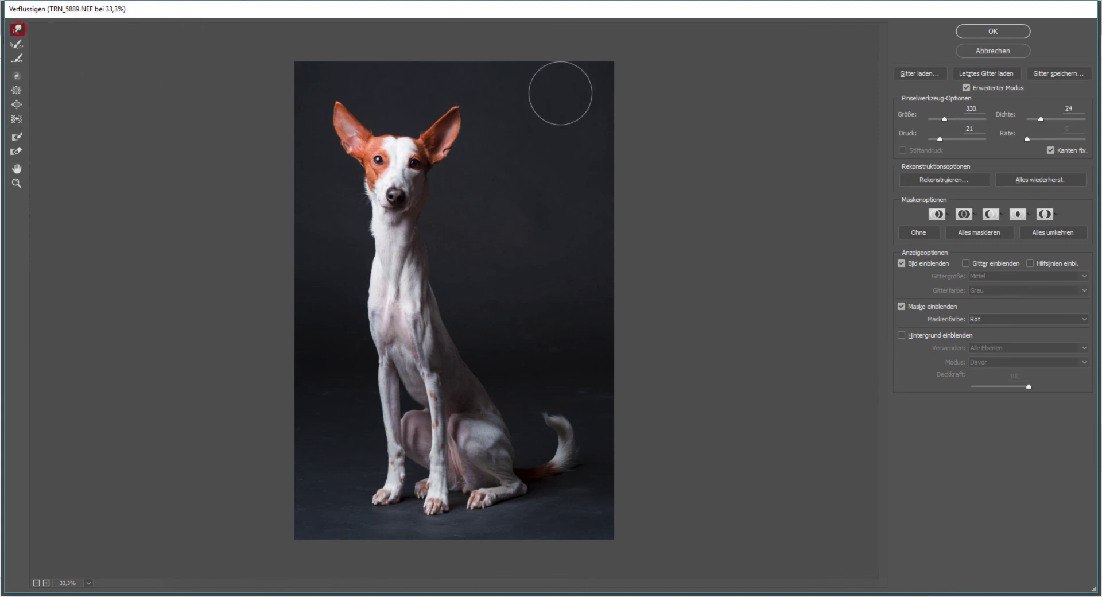
left_click_drag(647, 263, 603, 224)
left_click(1050, 151)
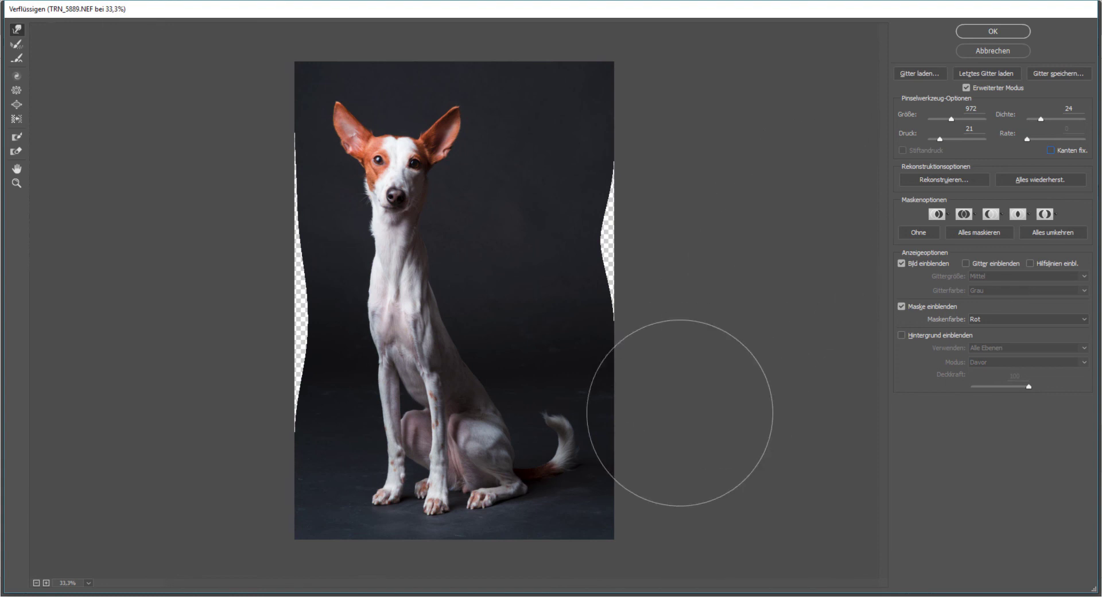
left_click_drag(672, 402, 587, 391)
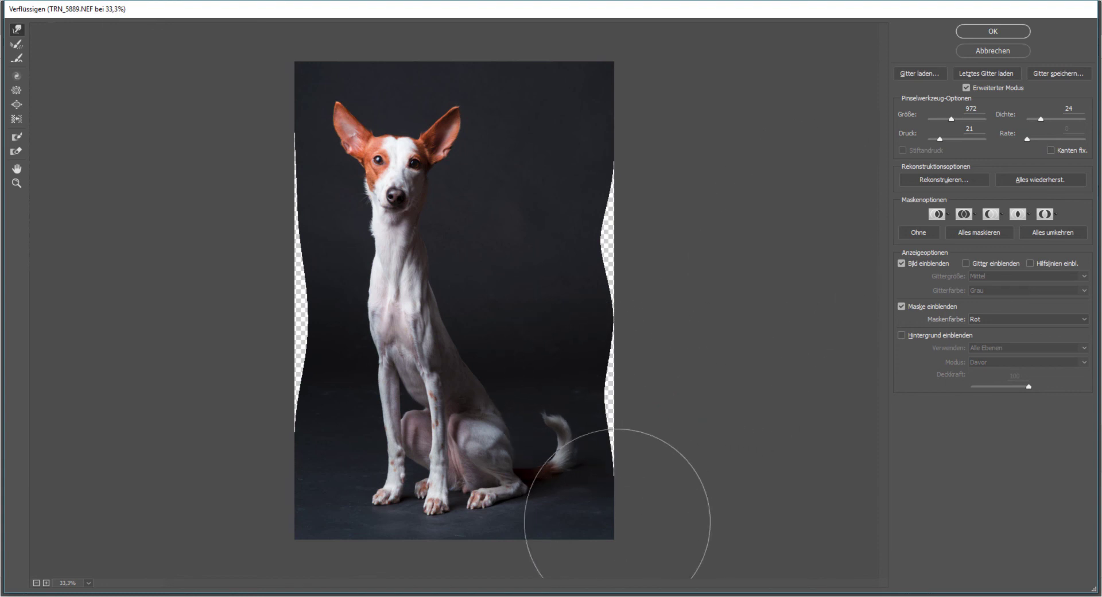
left_click_drag(436, 539, 443, 429)
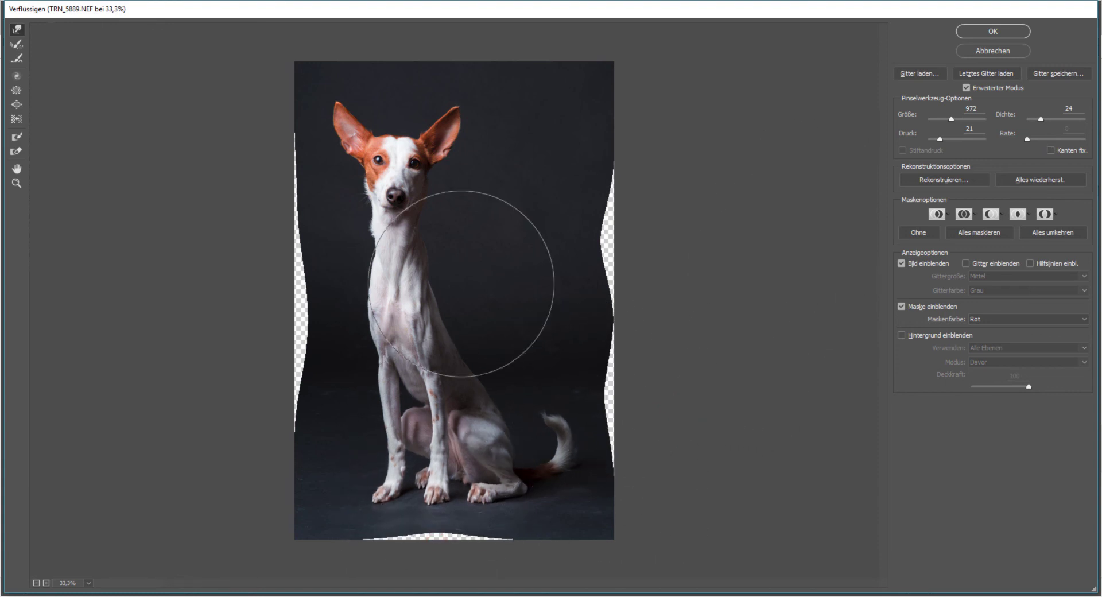
left_click_drag(417, 61, 403, 193)
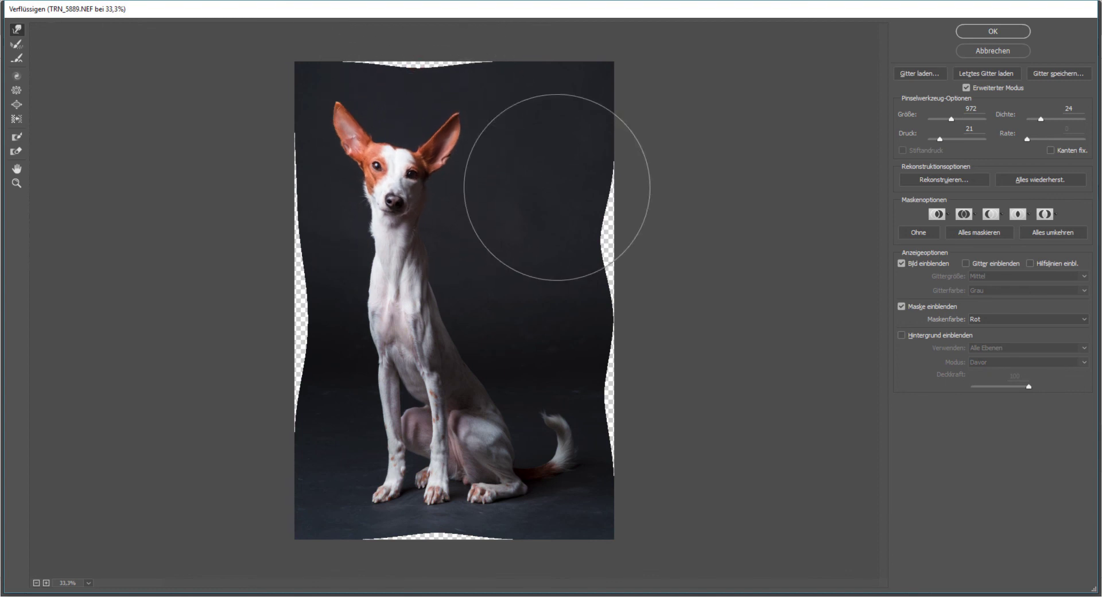
- Toggle Pin Edges to compare the borders, finishing with Pin Edges on
left_click(1050, 151)
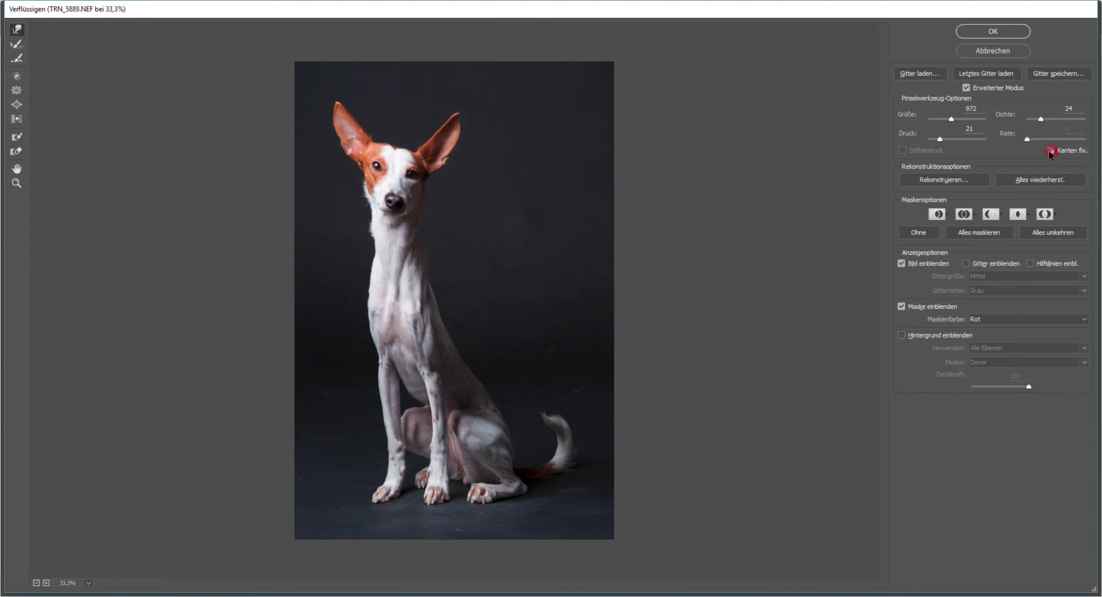
double_click(1051, 151)
left_click(1051, 151)
left_click(1051, 151)
double_click(1051, 151)
left_click(1049, 152)
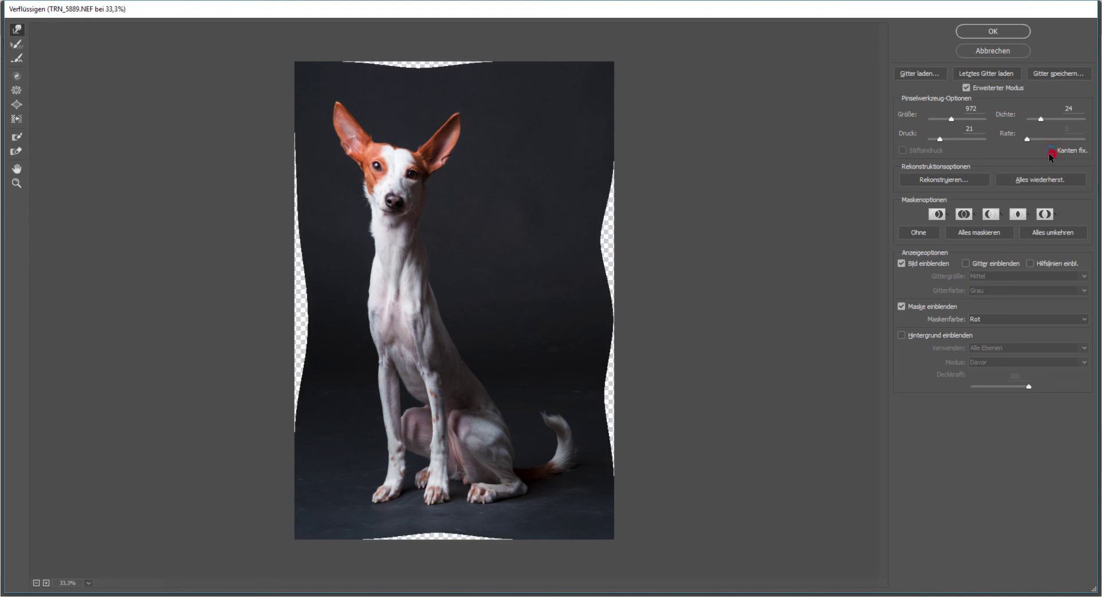
left_click(1050, 150)
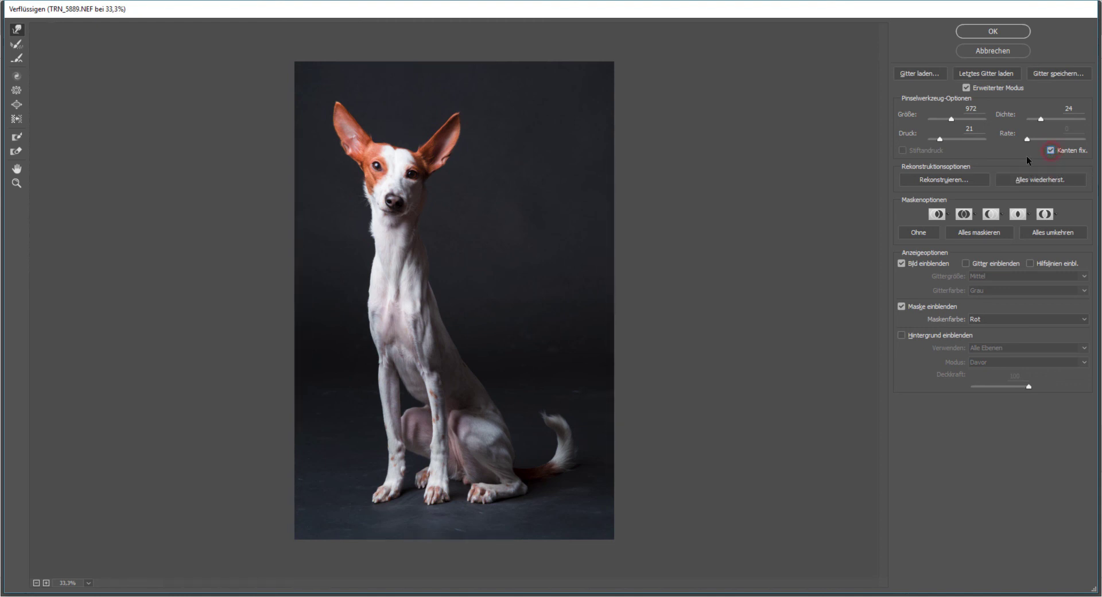
left_click(17, 182)
left_click_drag(573, 187, 668, 325)
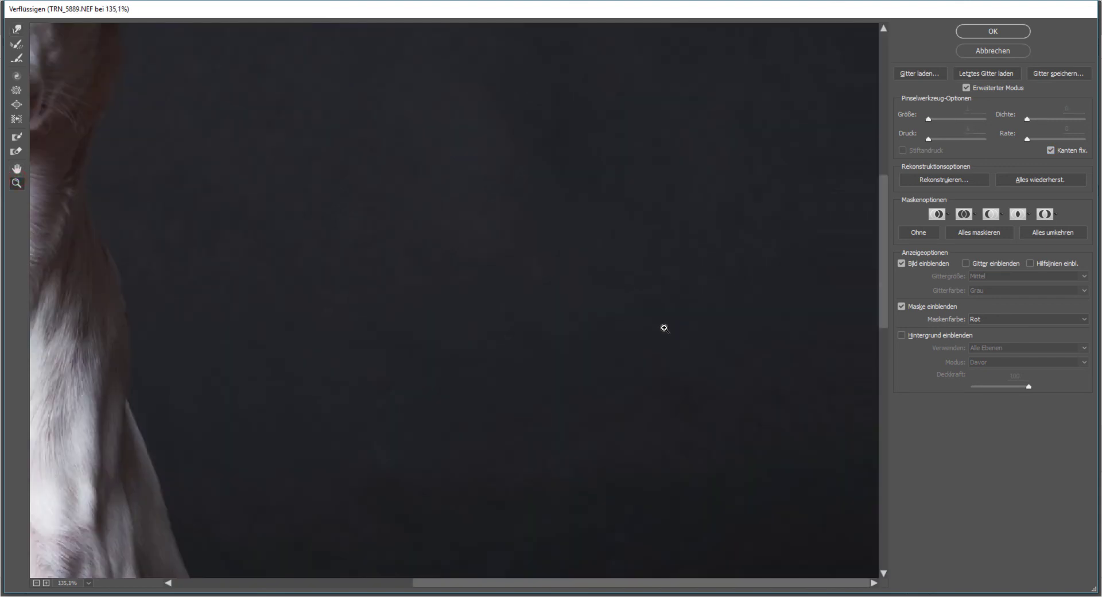
left_click_drag(665, 374, 689, 287)
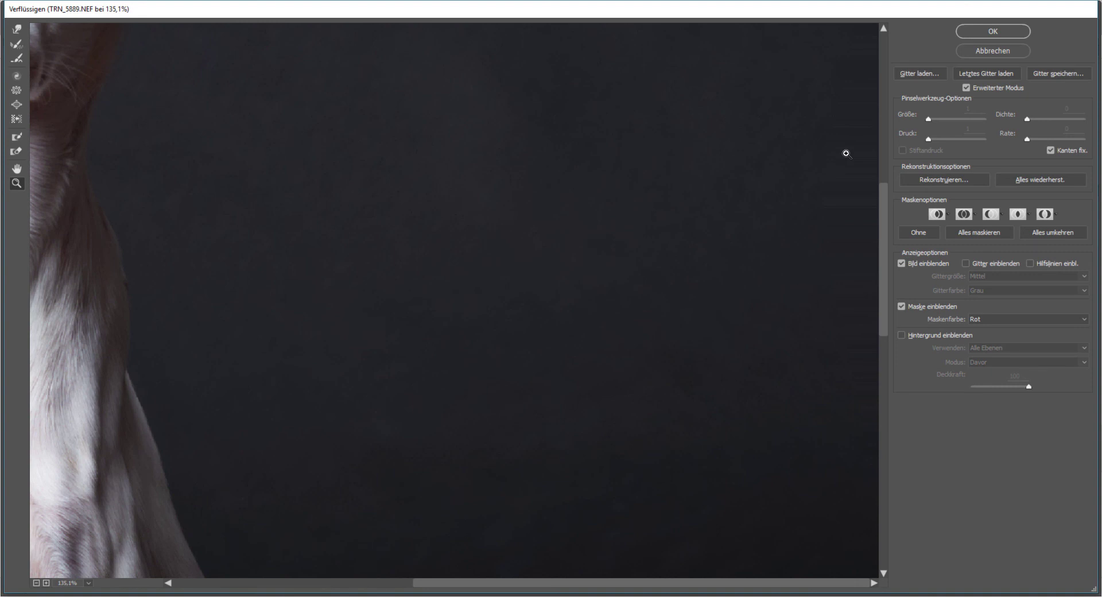
left_click(177, 50, "alt")
left_click(176, 50, "alt")
left_click(177, 50, "alt")
left_click(177, 49, "alt")
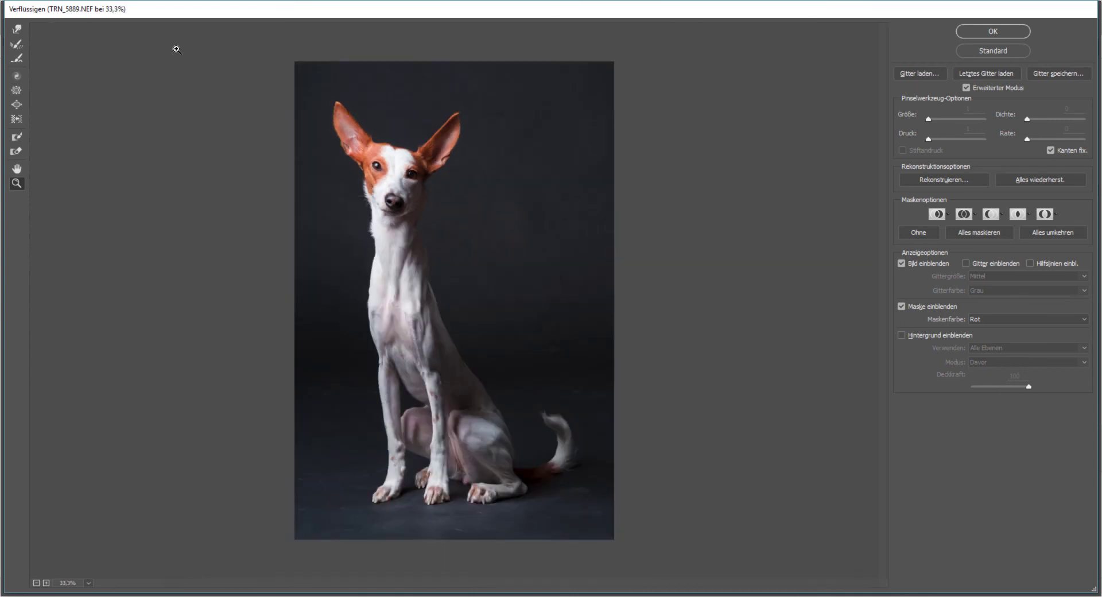